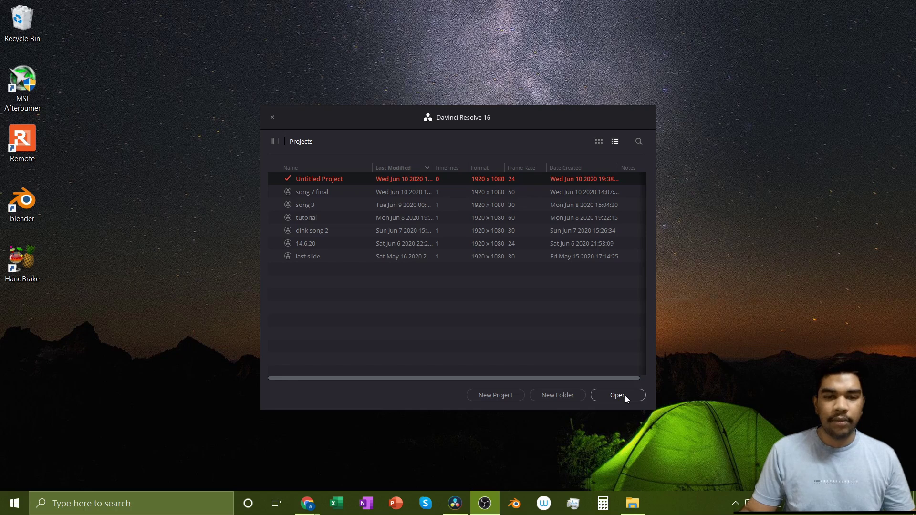
Open the existing Untitled Project and set its timeline and playback frame rates to 50 frames per second.
left_click(625, 395)
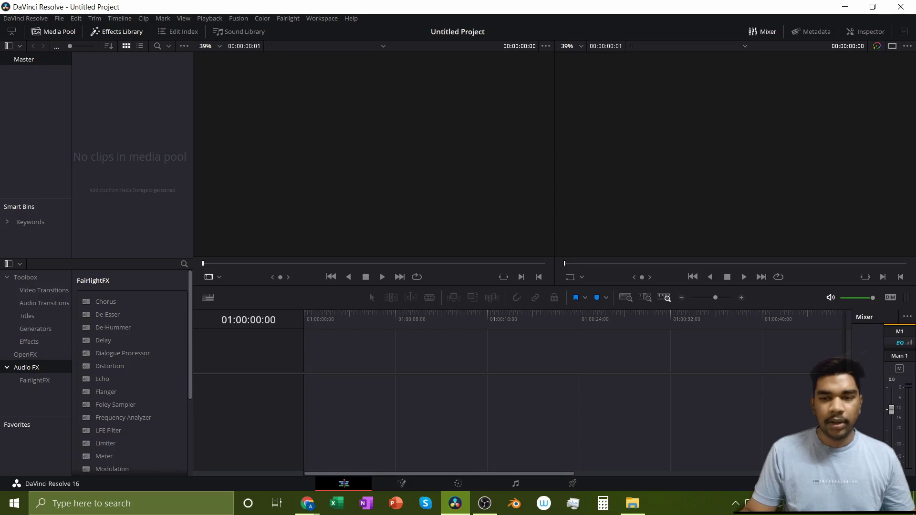
key("shift+9")
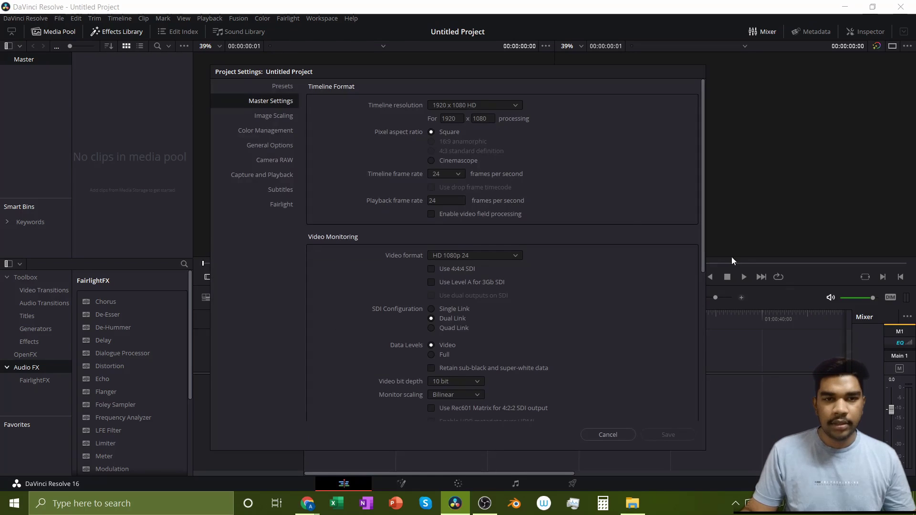
left_click(446, 175)
left_click(446, 282)
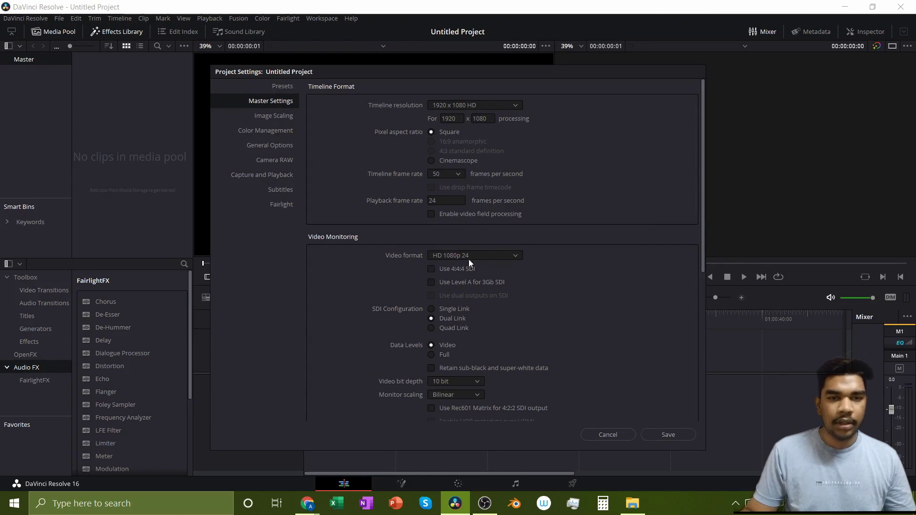
left_click(434, 200)
type("50")
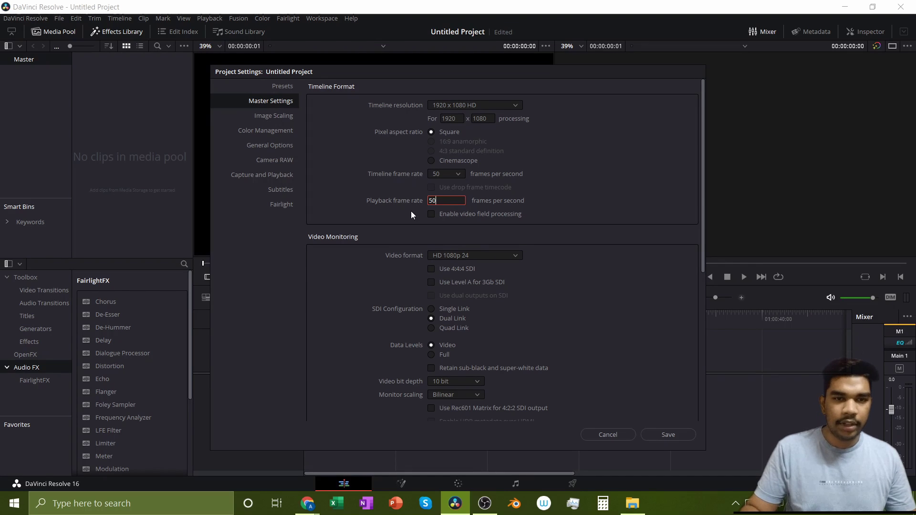
Set the video monitoring format to HD 1080p 50 and save the project settings.
left_click(514, 256)
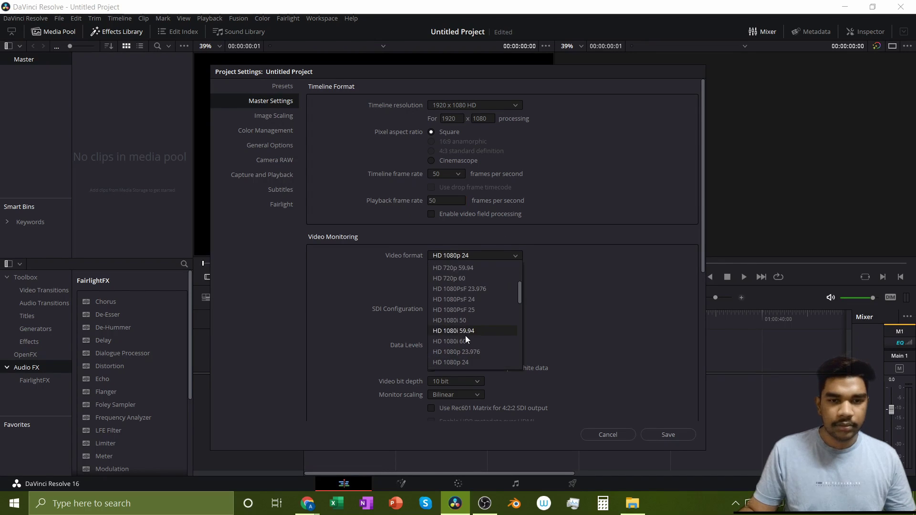
left_click(480, 340)
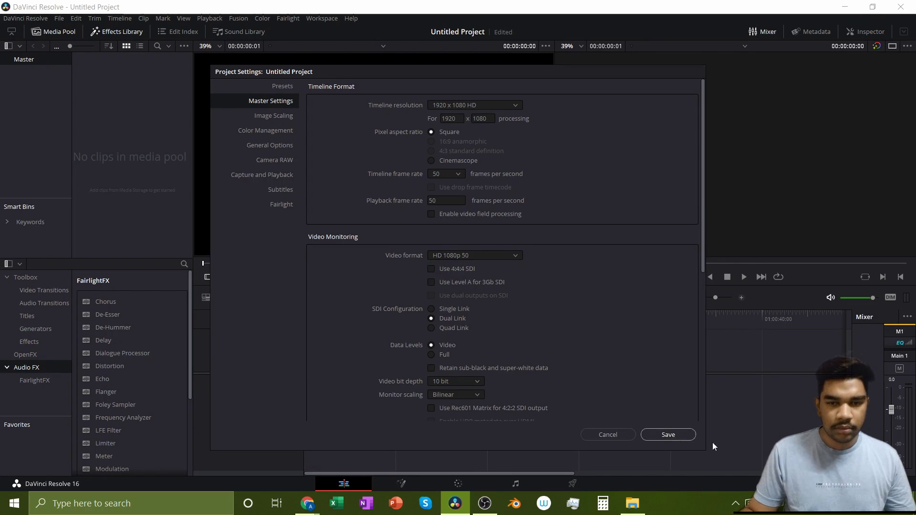
left_click(668, 435)
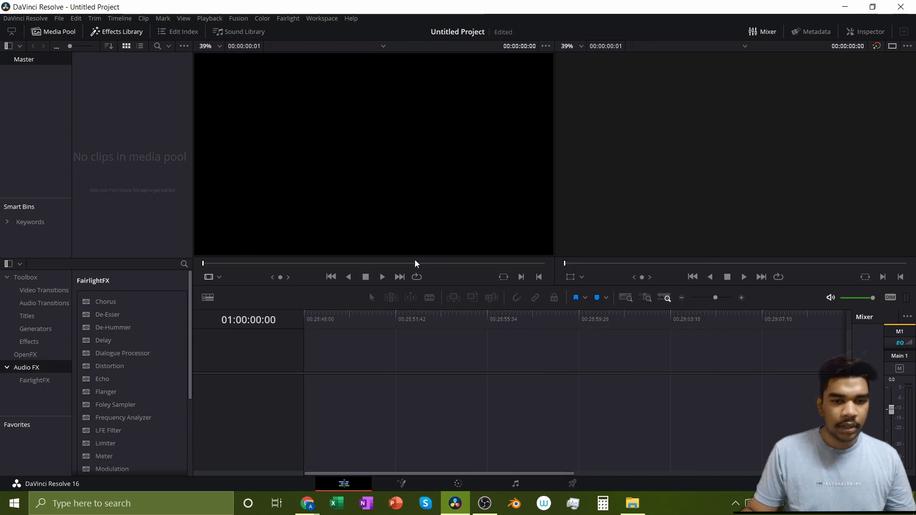
Import the clips 00142 and 00146 from the MAD video folder into the media pool and close the folder window.
key("alt+Tab")
key("alt+Tab")
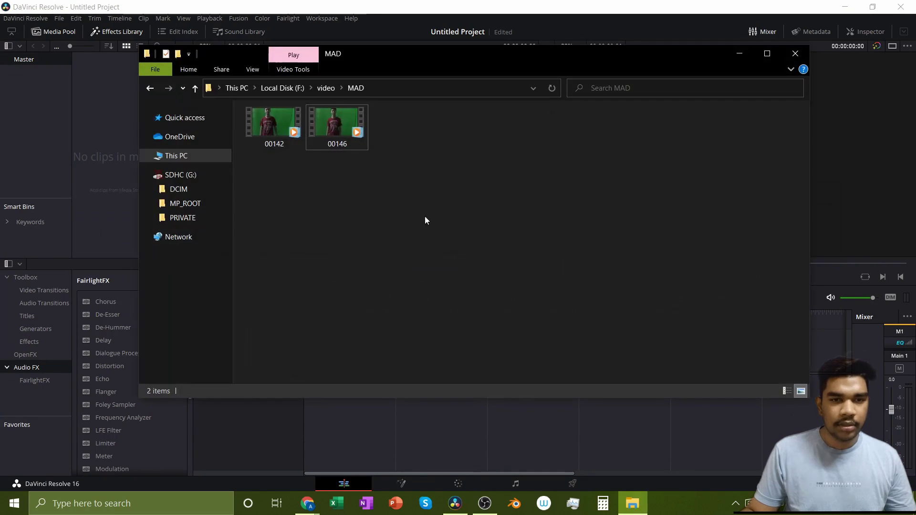
left_click_drag(441, 118, 294, 121)
left_click_drag(313, 65, 536, 85)
left_click_drag(496, 148, 170, 130)
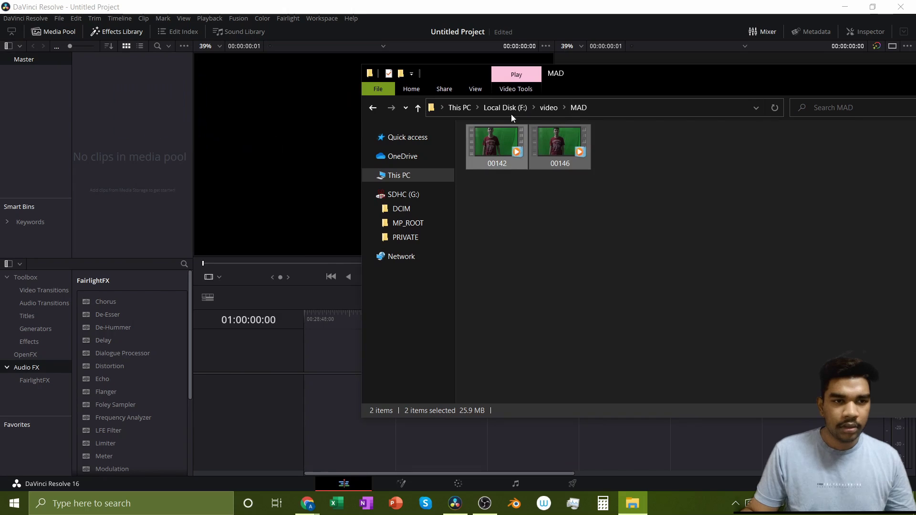
left_click_drag(579, 76, 360, 82)
left_click(787, 78)
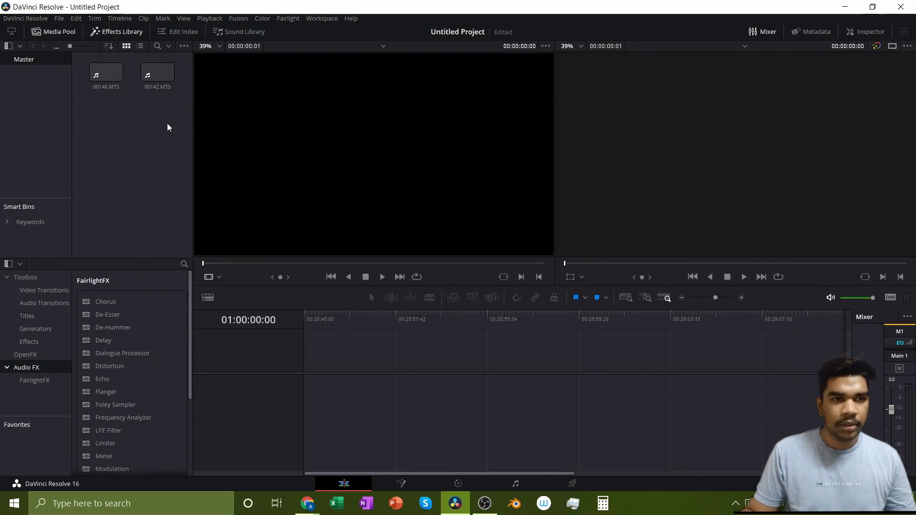
Place 00142.MTS at the start of a new timeline and put 00146.MTS directly after it on Video 1.
left_click(108, 72)
left_click_drag(109, 72, 305, 362)
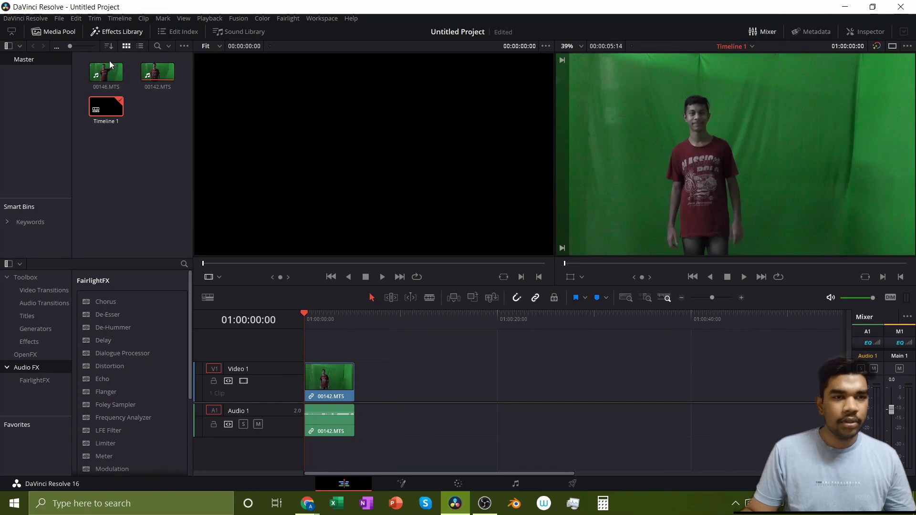
left_click_drag(110, 62, 365, 400)
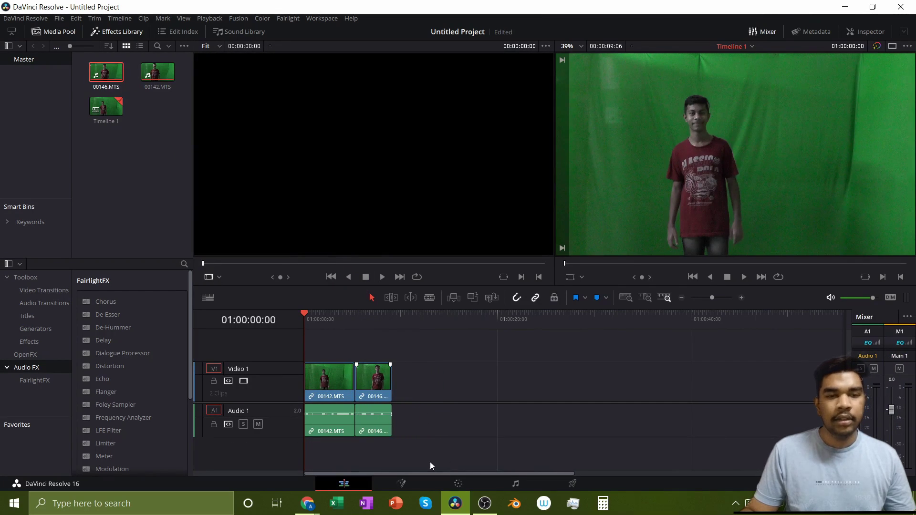
left_click(138, 194)
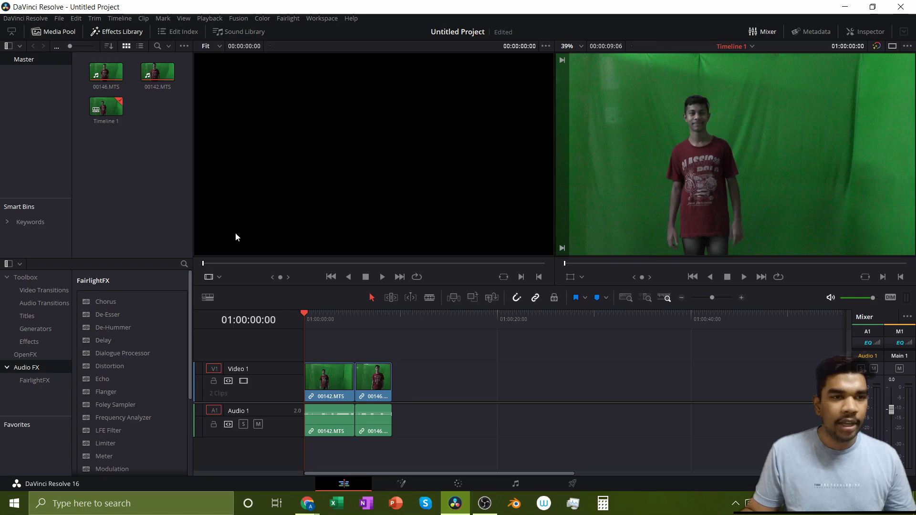
Review the video, audio, timecode and name attributes of the media pool clip 00146.MTS.
right_click(105, 76)
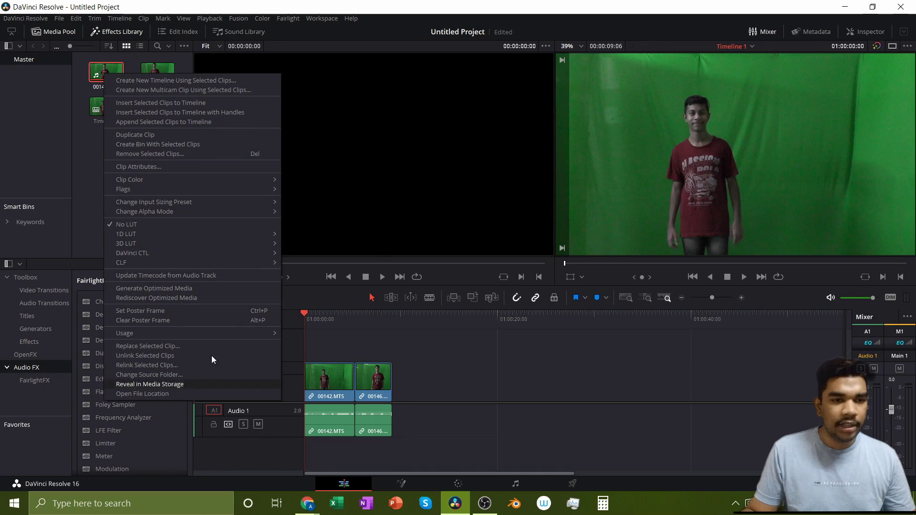
left_click(156, 165)
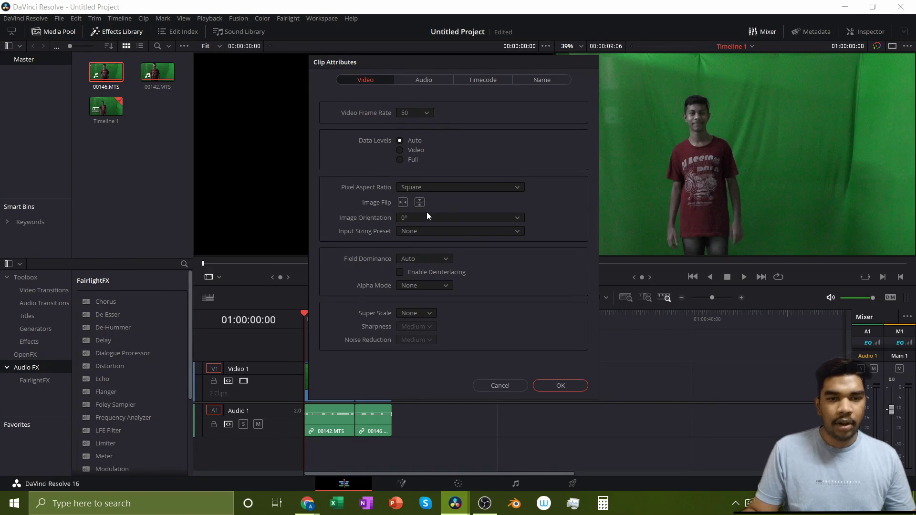
left_click(435, 82)
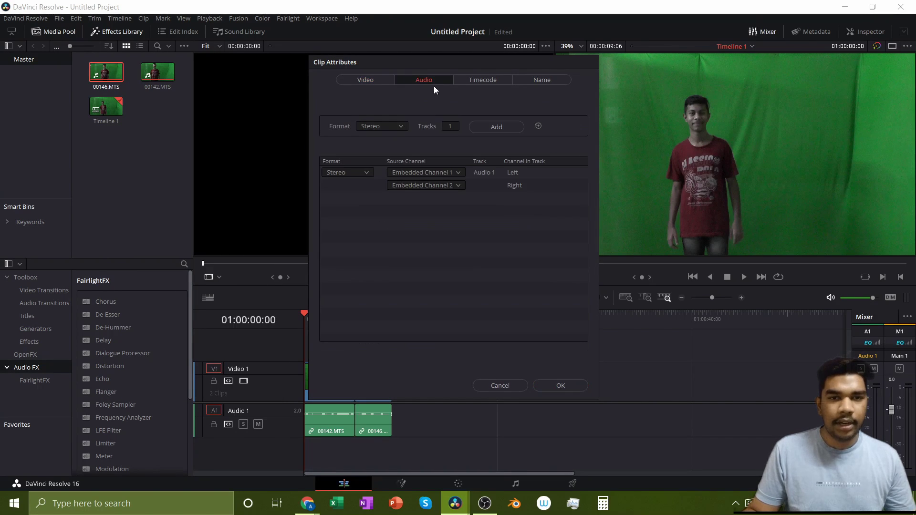
left_click(475, 82)
left_click(538, 77)
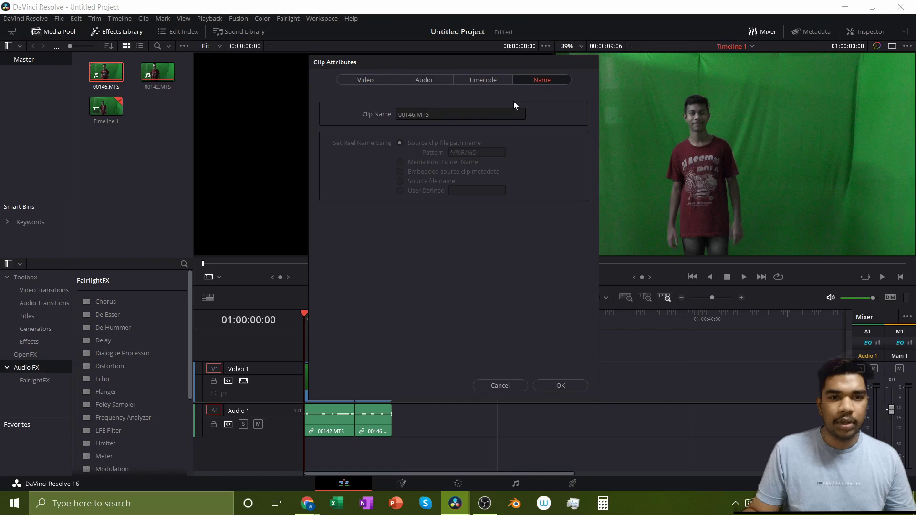
left_click(353, 80)
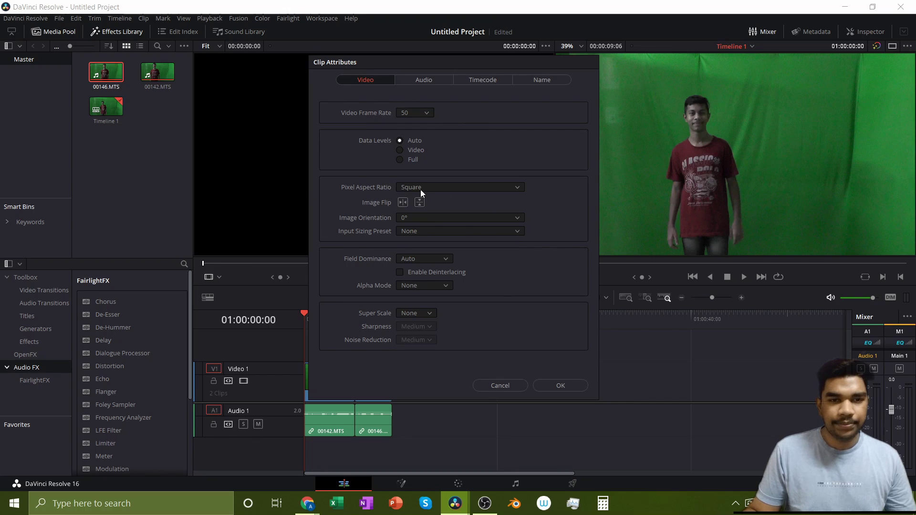
left_click(562, 386)
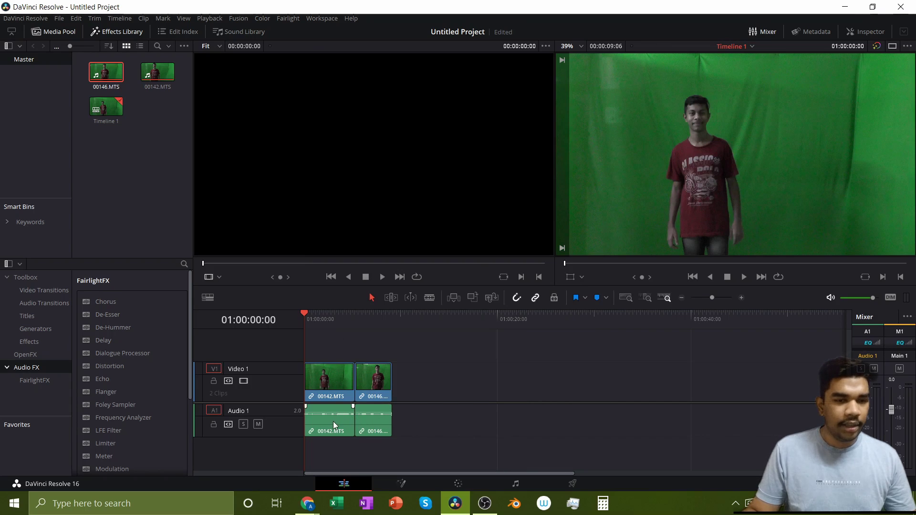
Unlink the audio from both timeline clips and delete the two audio clips from Audio 1.
right_click(321, 382)
left_click(373, 376)
right_click(377, 386)
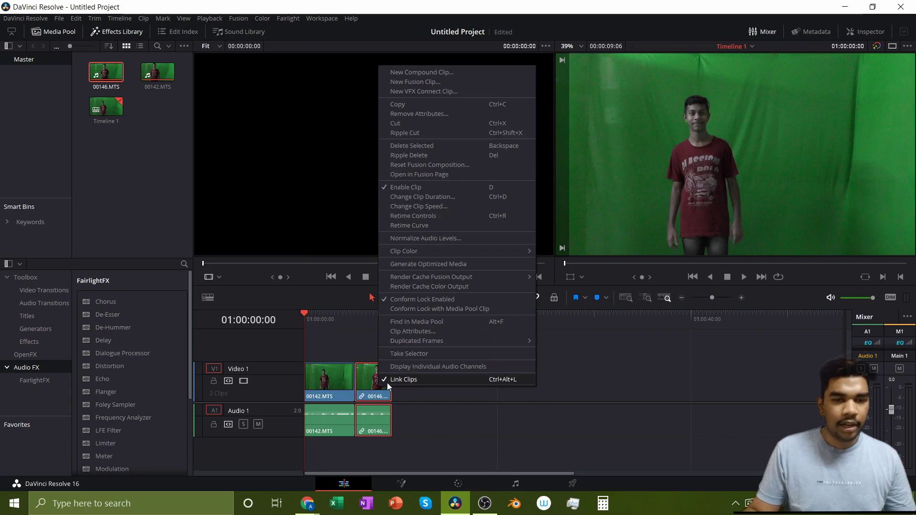
left_click(388, 381)
left_click(451, 375)
left_click_drag(435, 419, 315, 427)
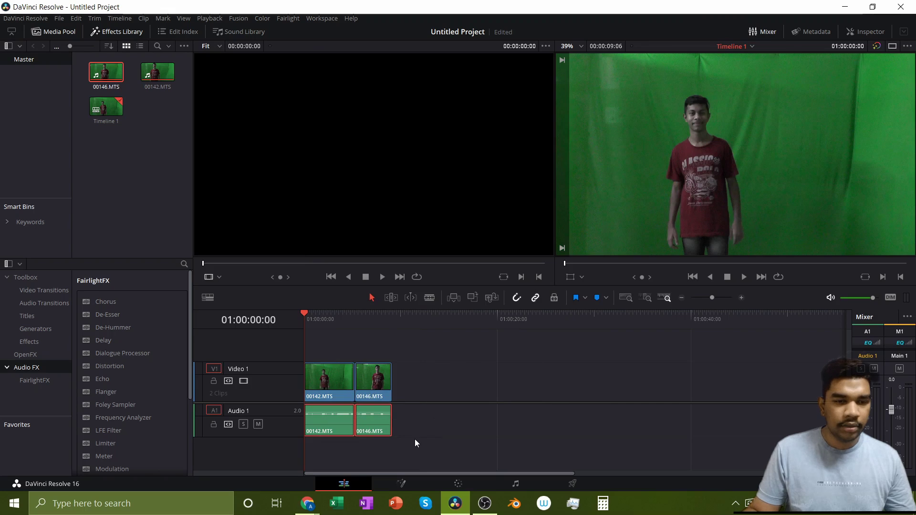
key("Delete")
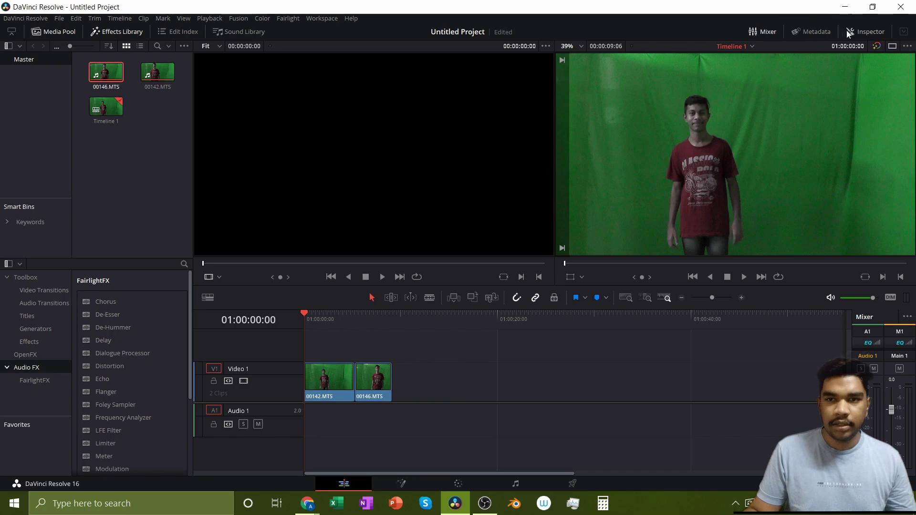
Show the Inspector and hide the Effects Library.
left_click(864, 31)
left_click(119, 32)
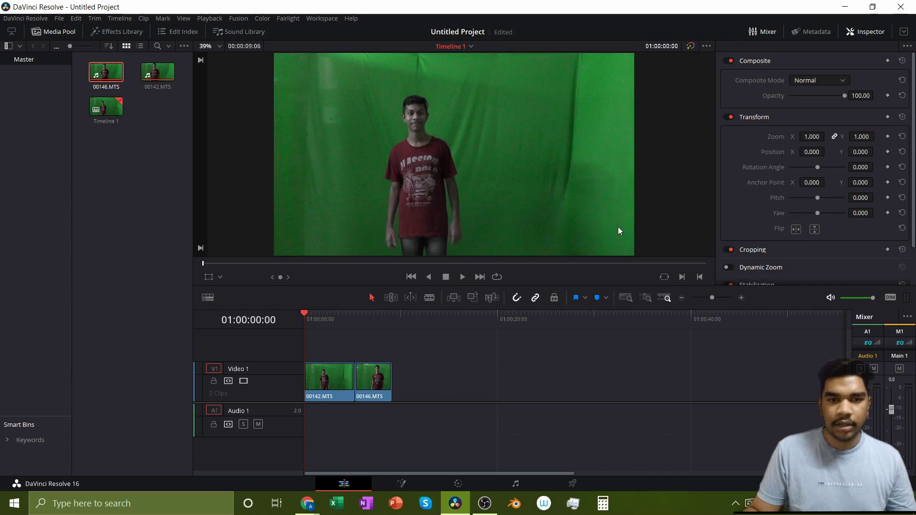
Play back the first timeline clip in short stretches to review the green-screen footage.
key("space")
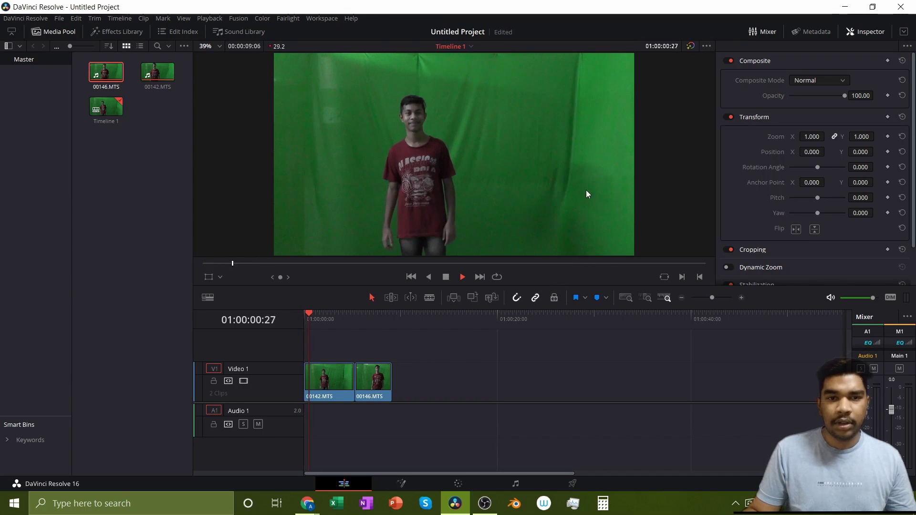
key("space")
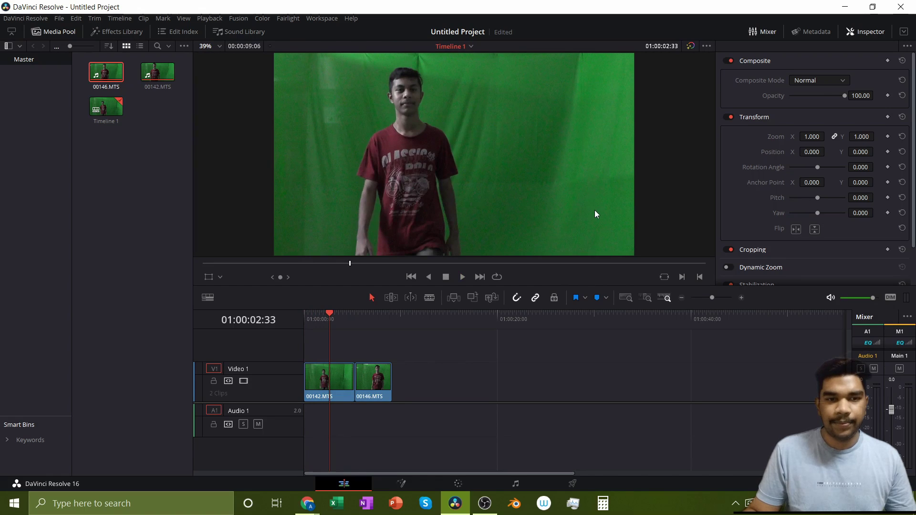
left_click(467, 278)
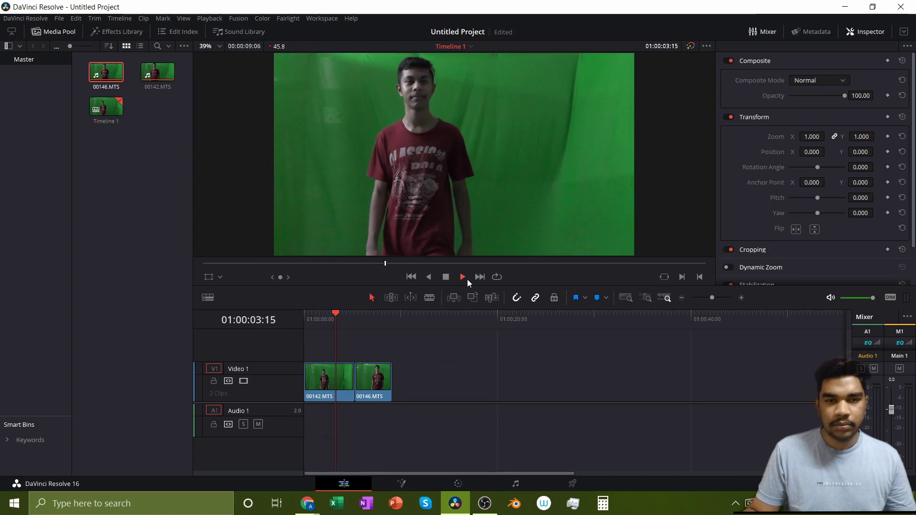
left_click(467, 279)
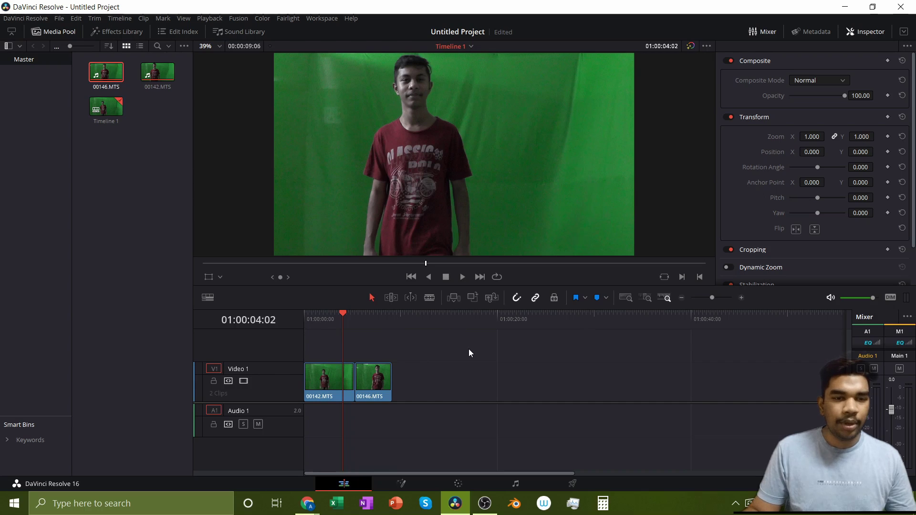
key("space")
key("space")
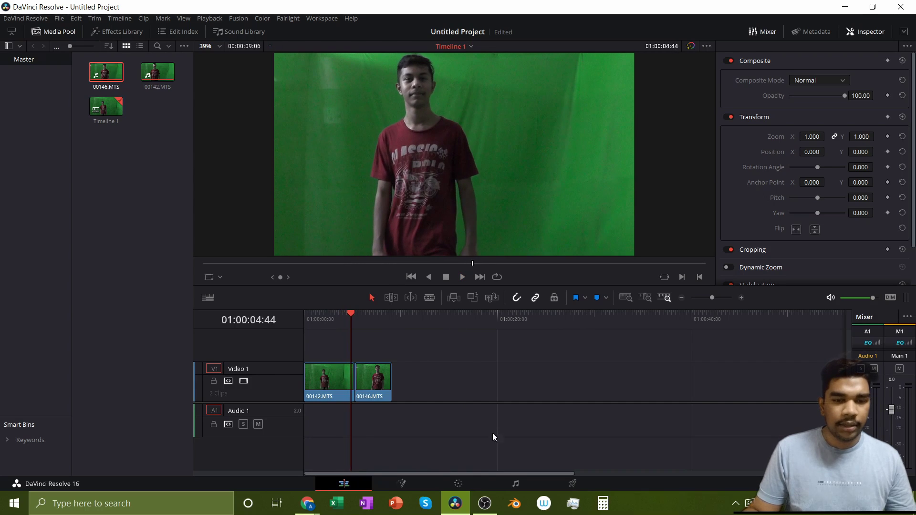
Open clip 00142.MTS in the Fusion page, trying the clip thumbnail strip hidden and leaving it shown.
left_click(411, 479)
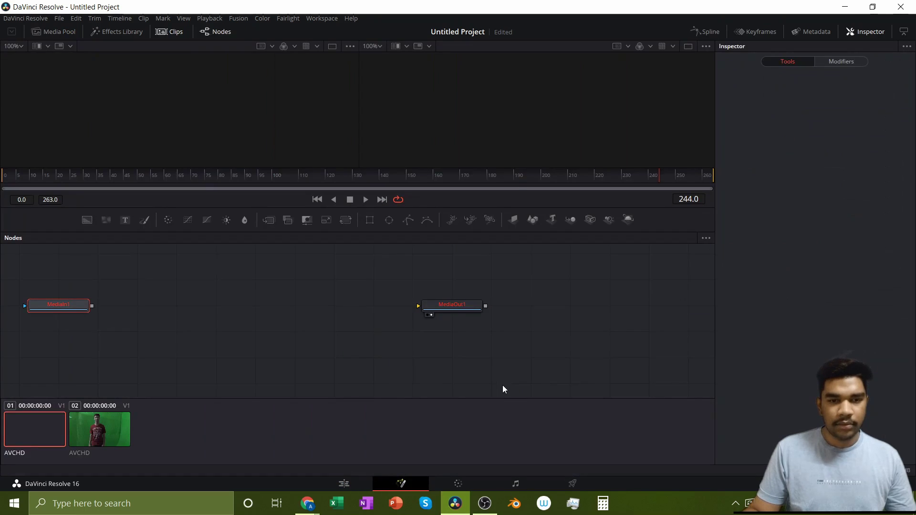
left_click(170, 30)
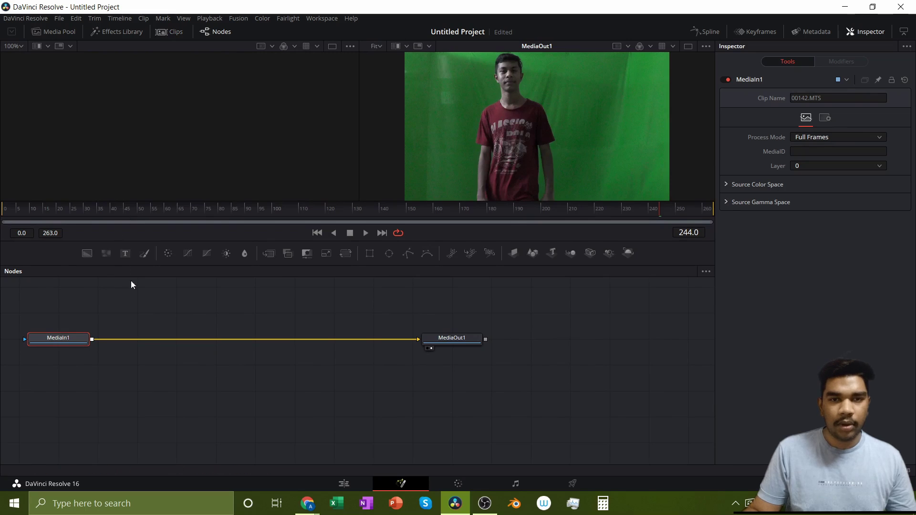
left_click(181, 30)
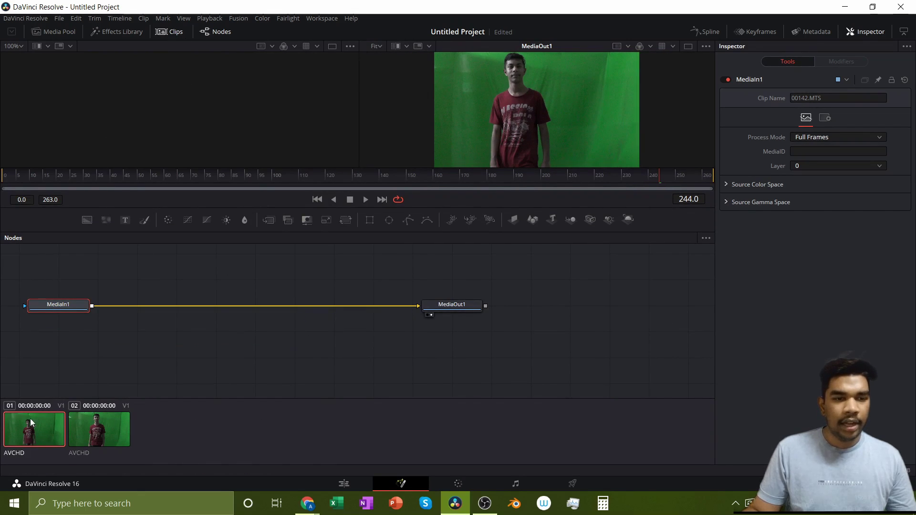
left_click(171, 30)
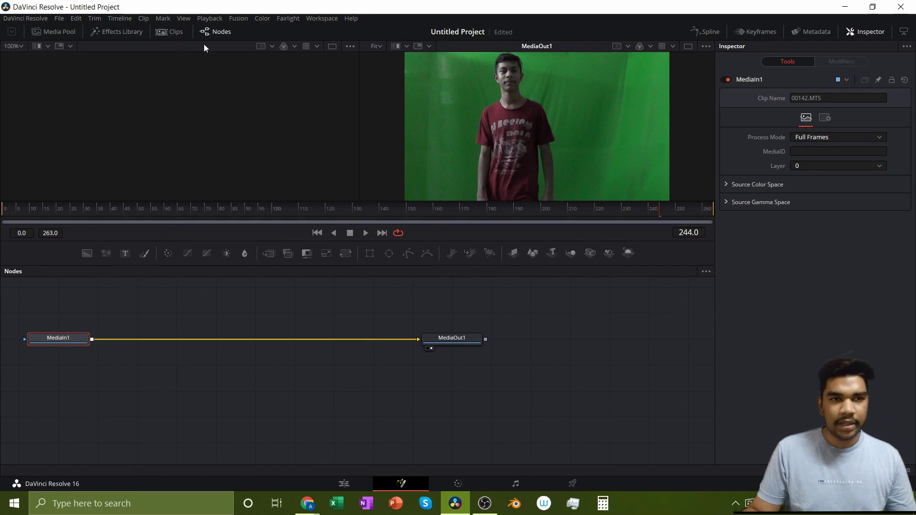
left_click(172, 31)
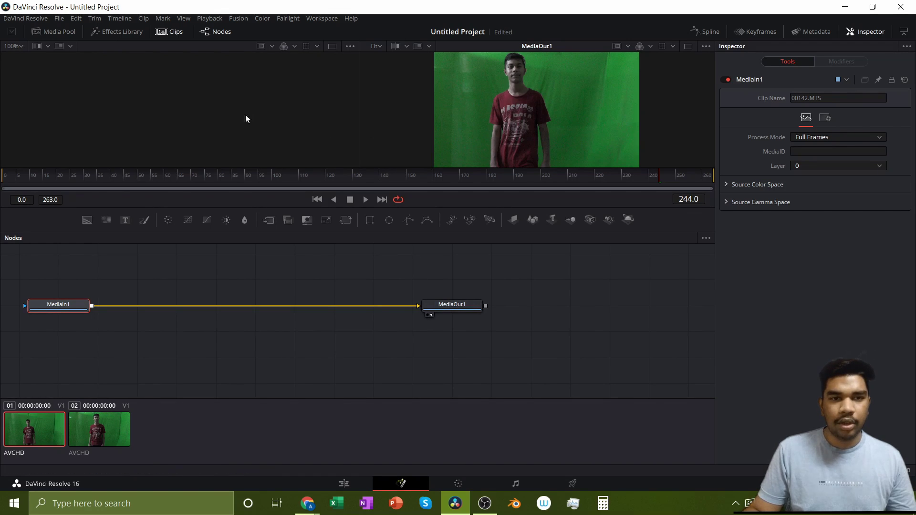
Enlarge the viewers above the node area and move MediaIn1 and MediaOut1 together towards its middle.
left_click_drag(366, 231, 369, 266)
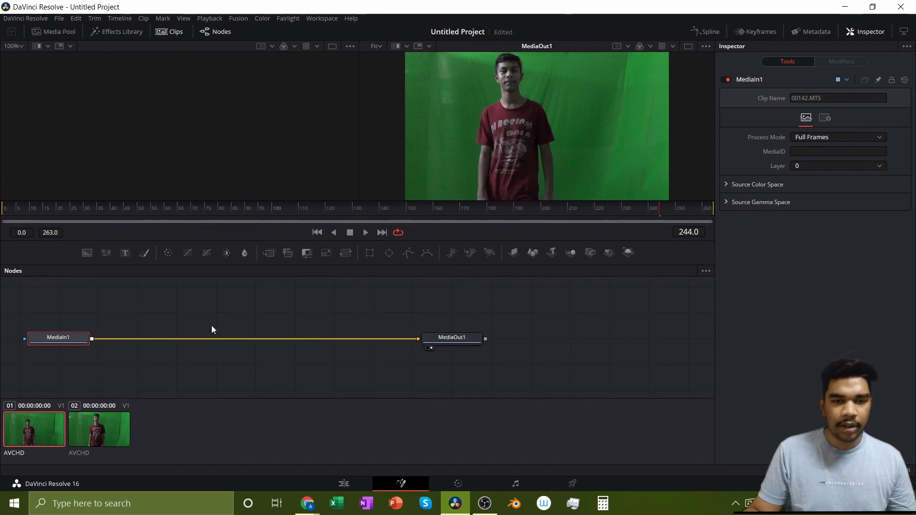
left_click_drag(26, 296, 598, 323)
left_click(569, 370)
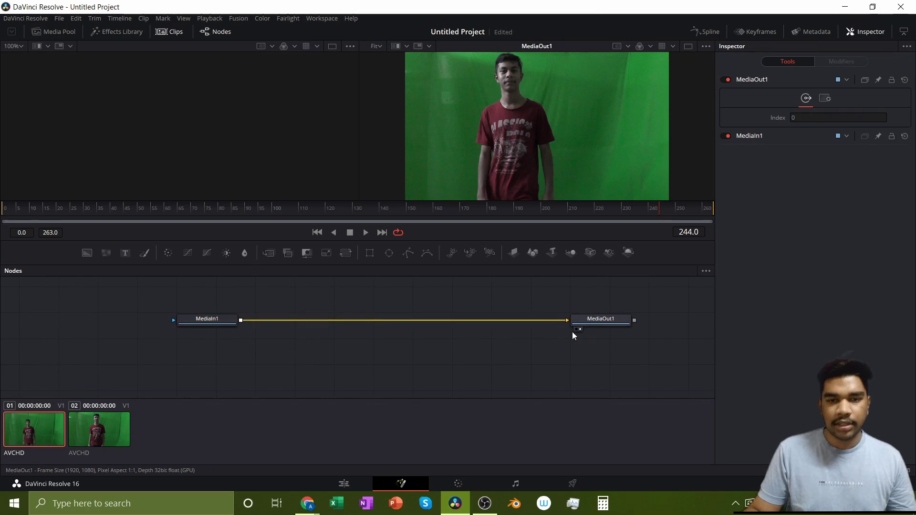
Try displaying MediaOut1 in both viewers and in each one alone, leaving it only in the second viewer.
left_click(578, 329)
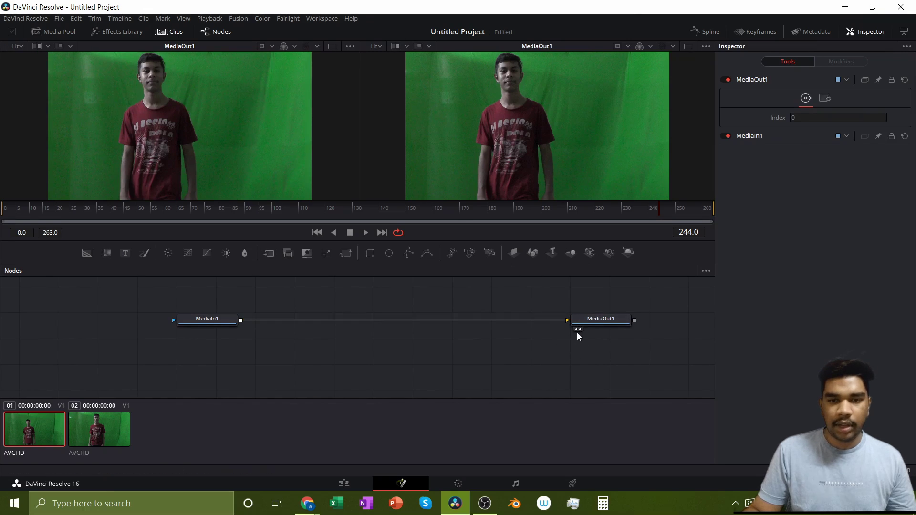
left_click(581, 329)
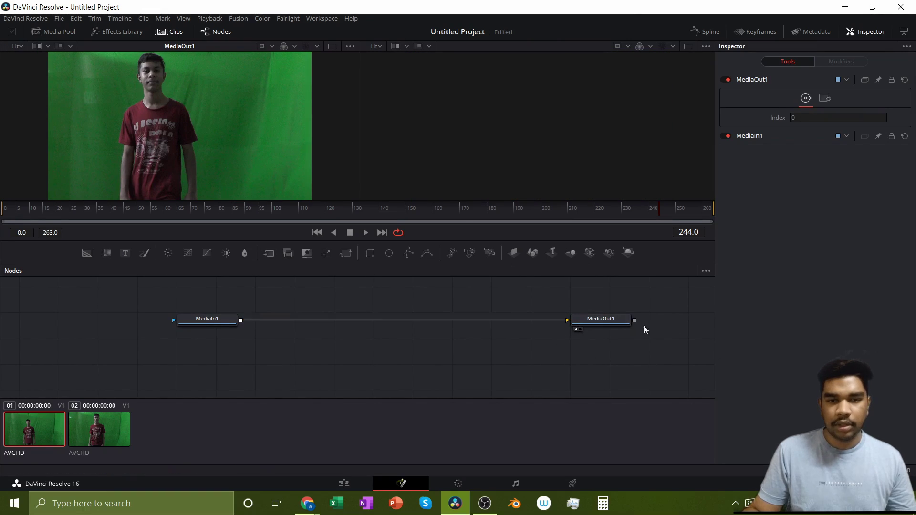
left_click(579, 328)
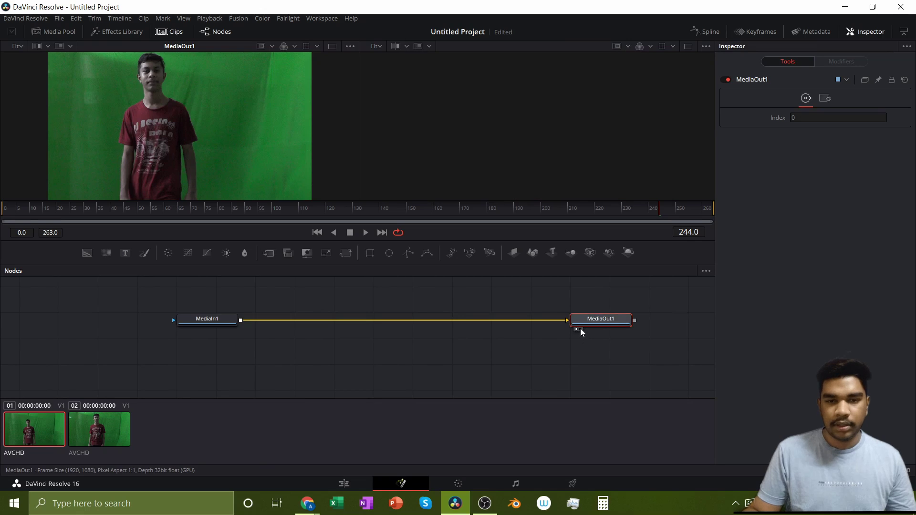
left_click(580, 329)
left_click(577, 330)
Display MediaIn1 in both viewers, and clear it from both again.
mouse_move(224, 317)
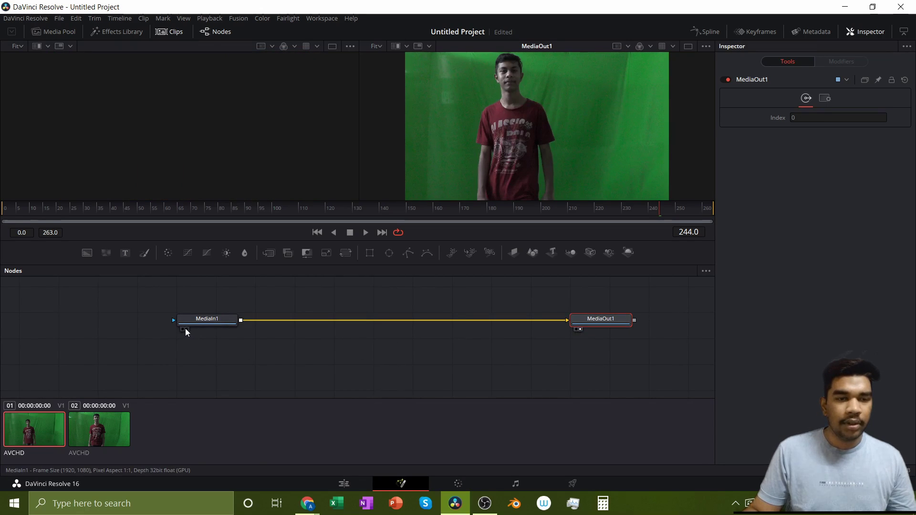
left_click(182, 329)
left_click(187, 329)
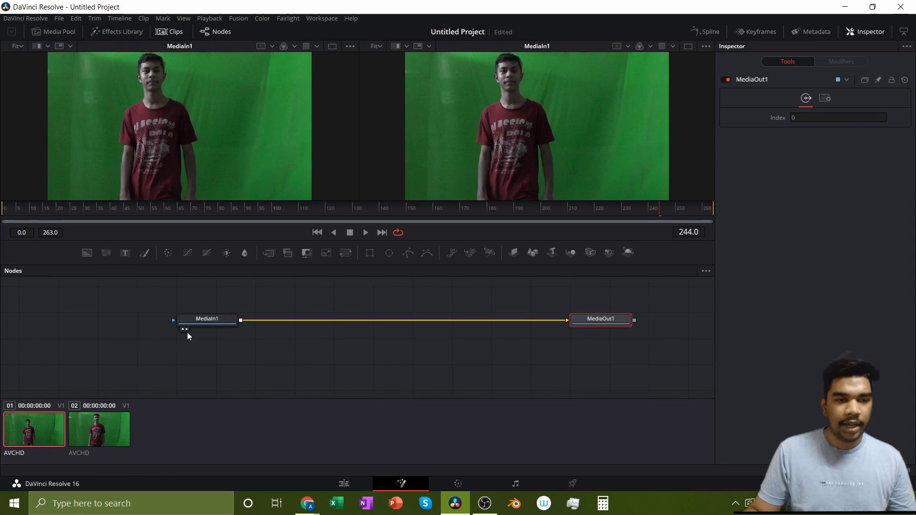
left_click(183, 330)
left_click(187, 329)
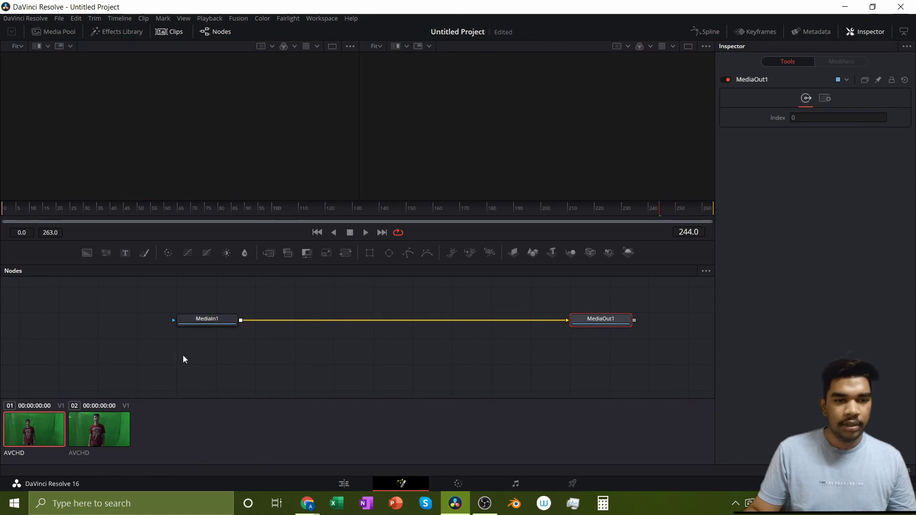
Move MediaIn1 slightly farther from MediaOut1 and add a Delta Keyer between them.
left_click_drag(215, 324, 199, 323)
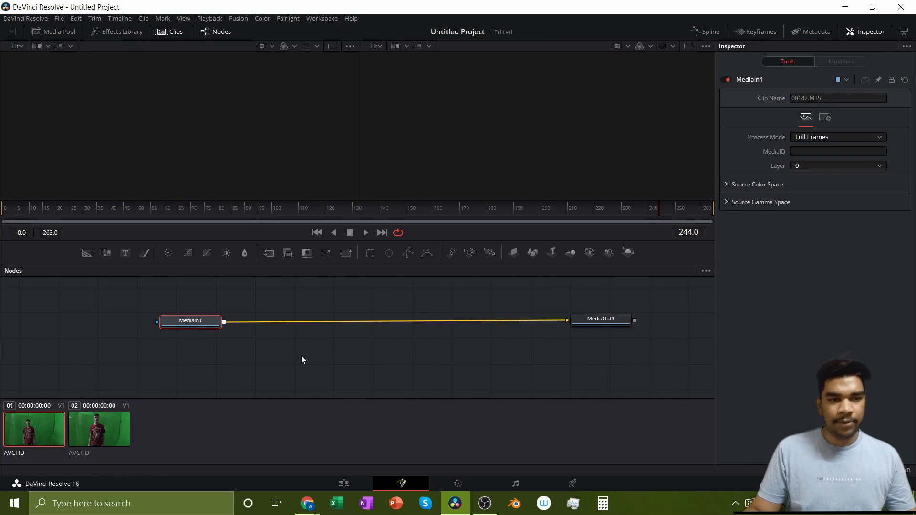
key("shift+space")
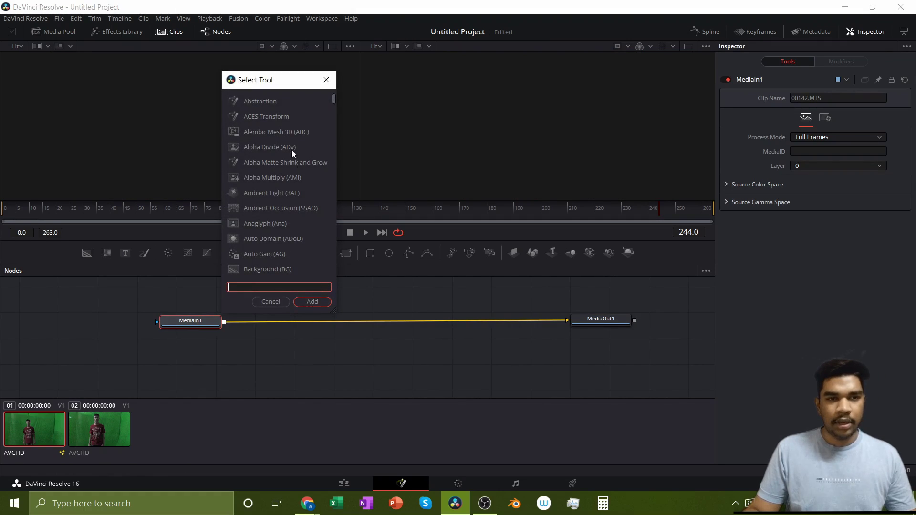
left_click_drag(267, 73, 416, 89)
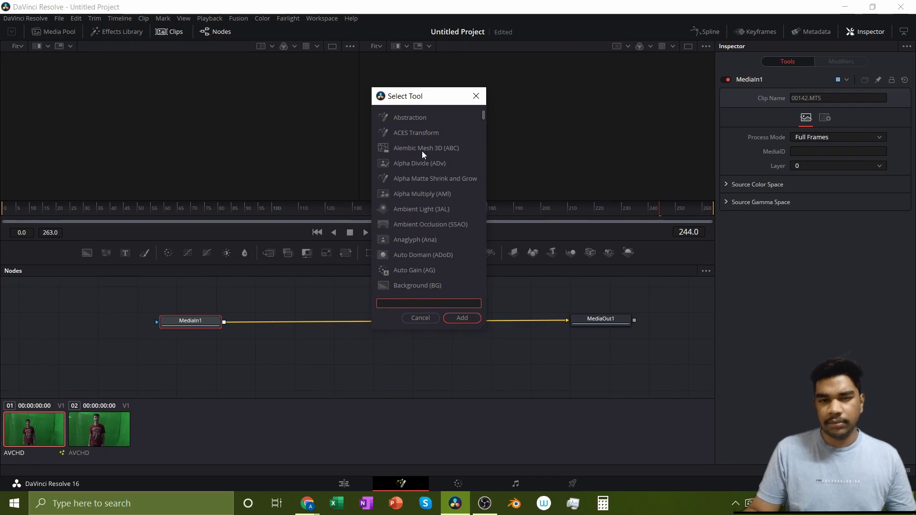
scroll(422, 151, "down", 5)
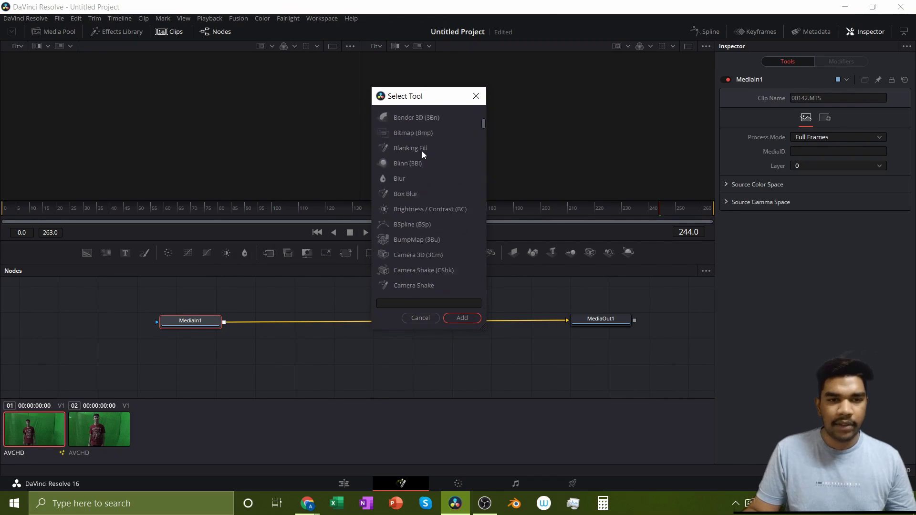
scroll(422, 151, "up", 3)
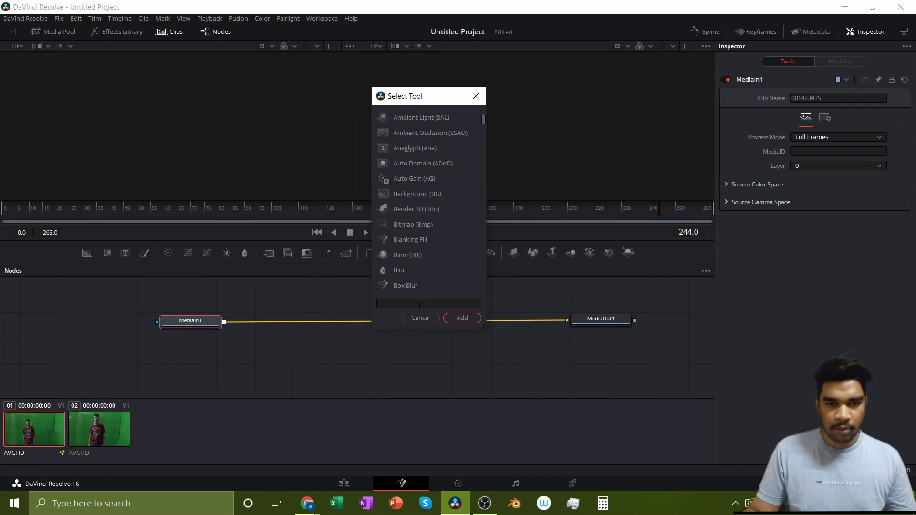
left_click(419, 304)
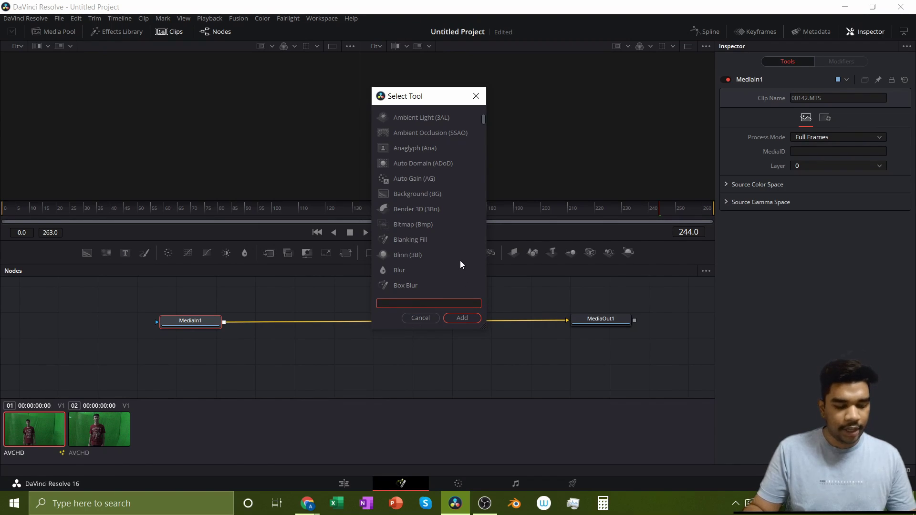
type("delta")
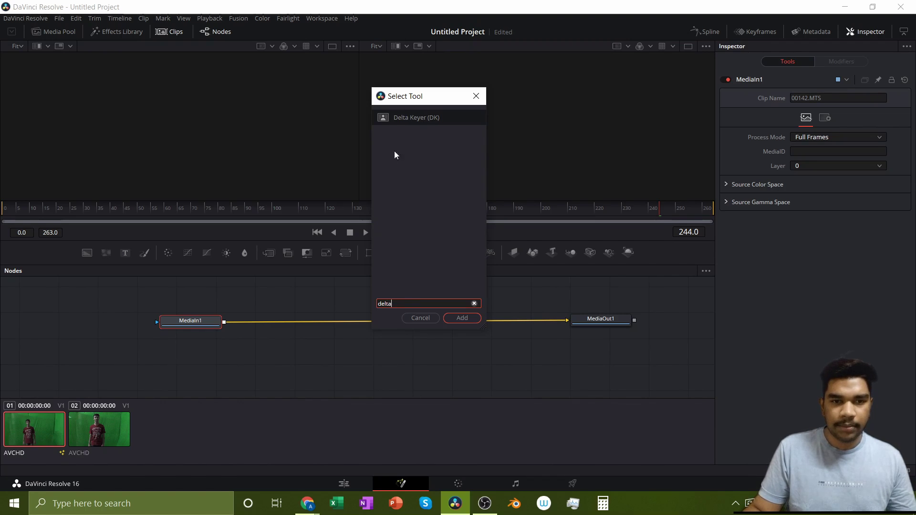
left_click(461, 318)
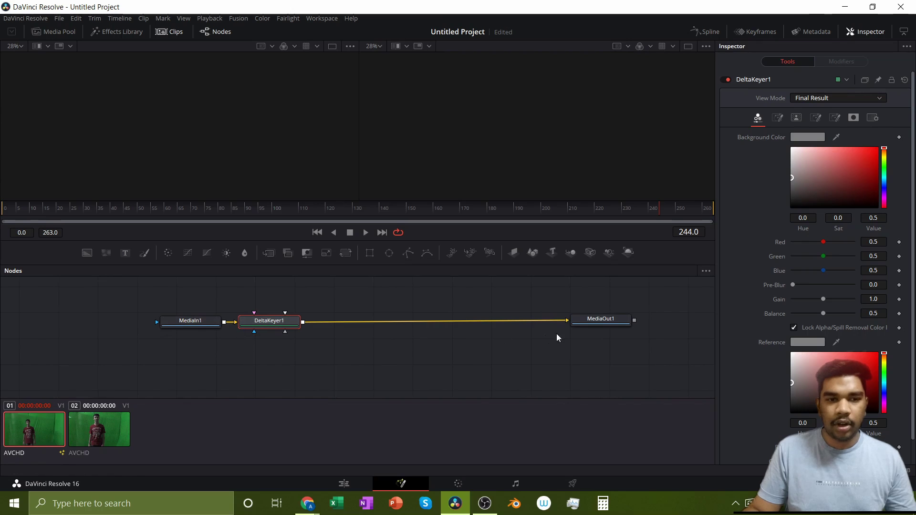
Show MediaOut1 in the second viewer and sample the green backdrop beside the person as DeltaKeyer1's background color.
left_click(580, 330)
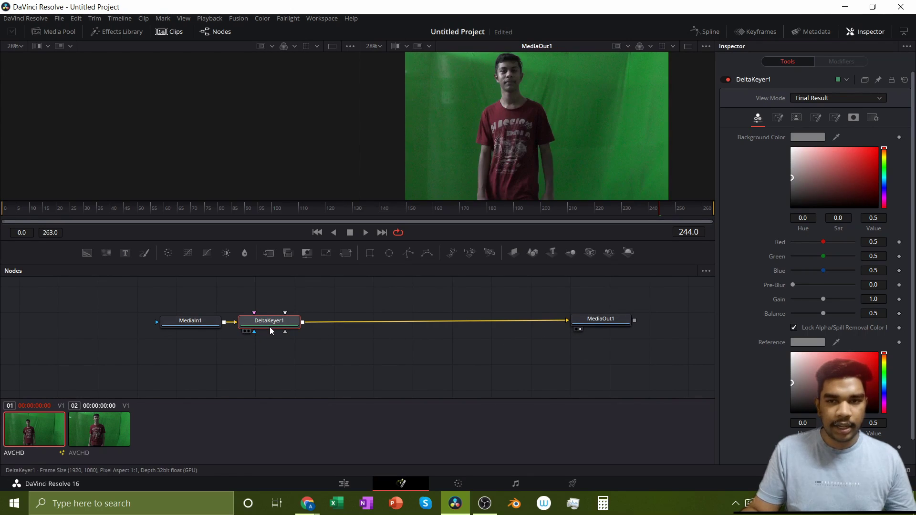
left_click(195, 326)
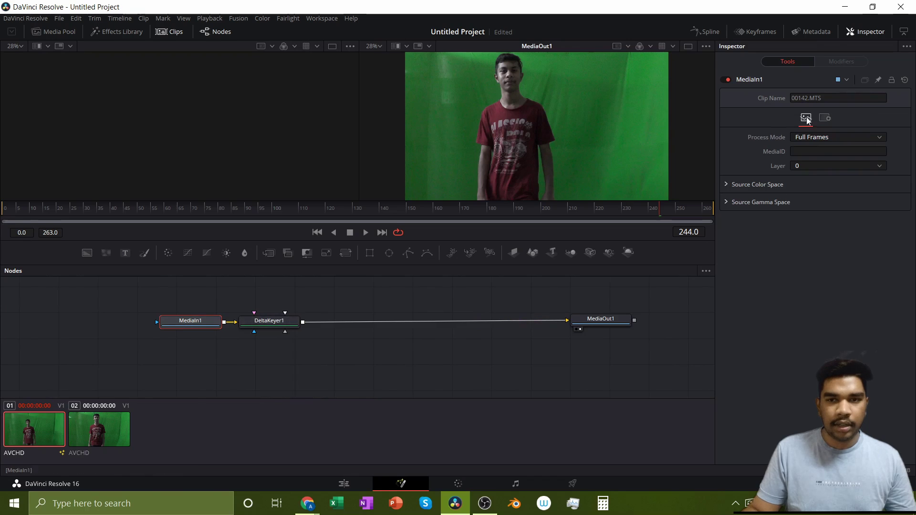
left_click(270, 323)
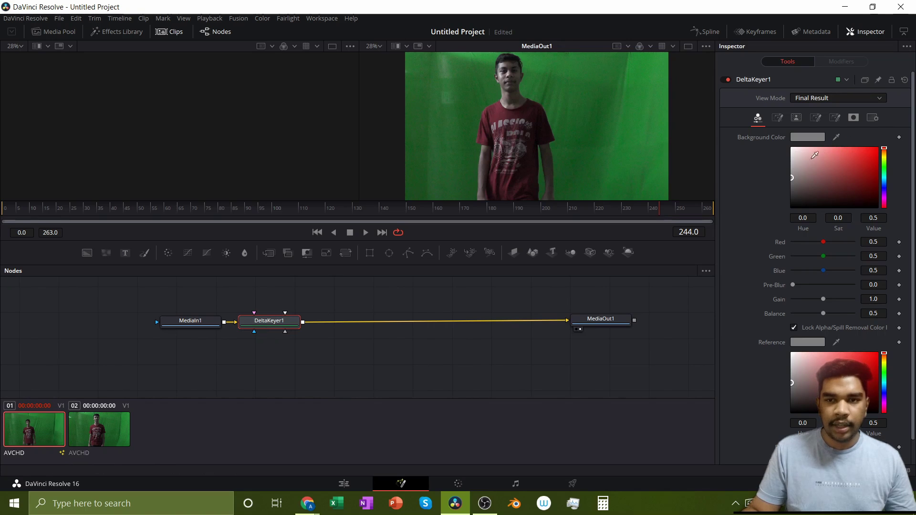
left_click_drag(838, 138, 606, 100)
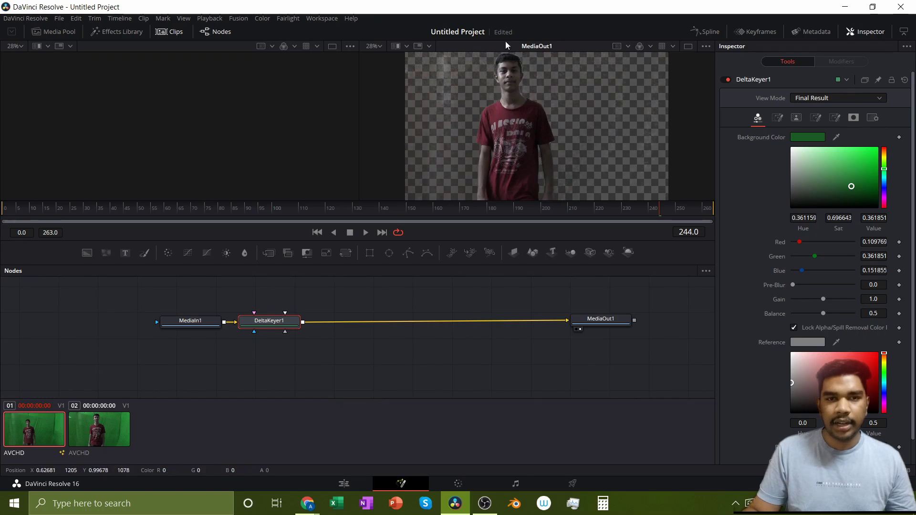
Try different low threshold values for DeltaKeyer1's matte, up to 0.733 and back to 0.0, and settle on 0.3.
left_click(799, 117)
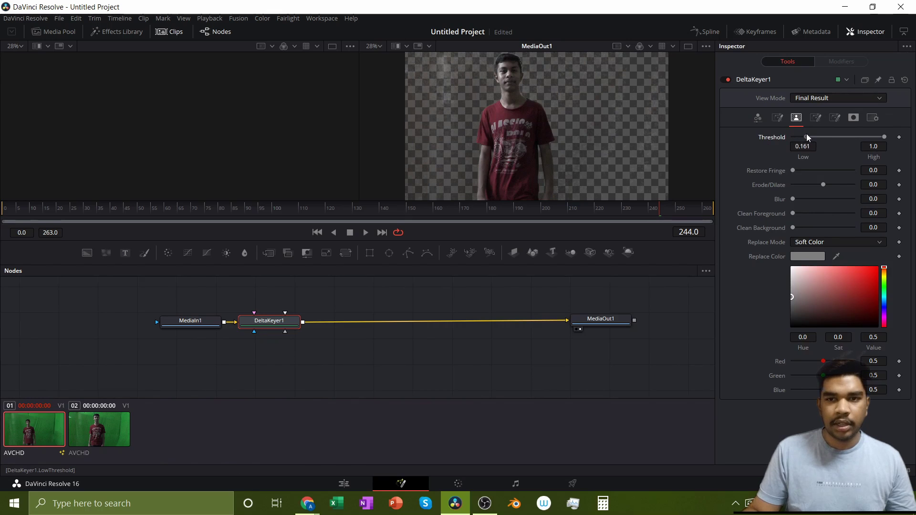
left_click_drag(833, 143, 852, 147)
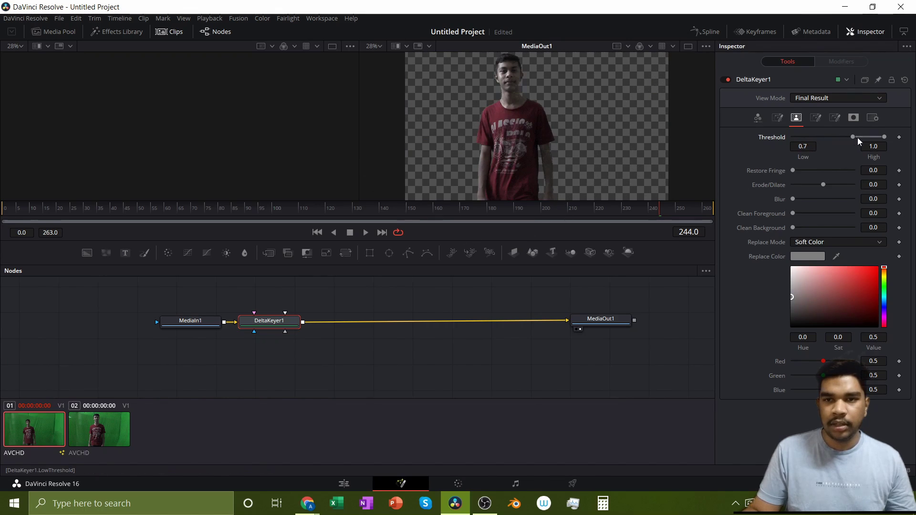
left_click_drag(854, 136, 857, 137)
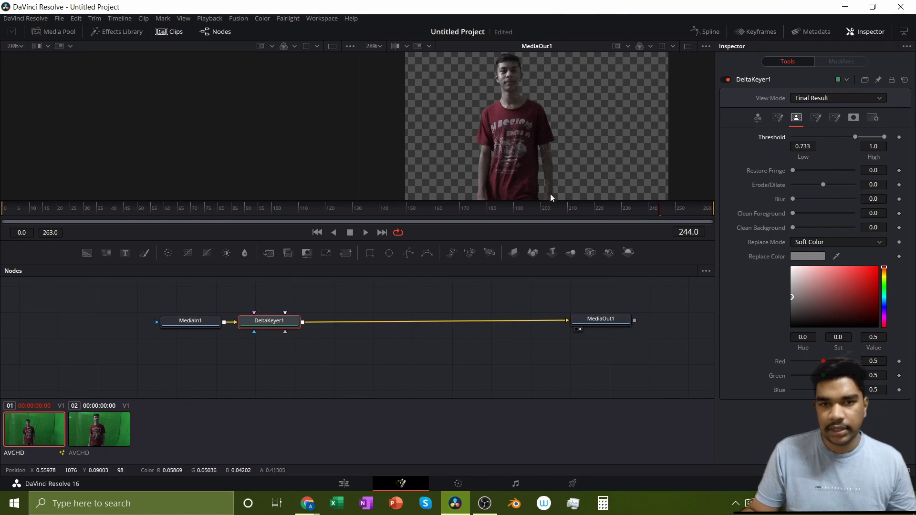
left_click(844, 137)
left_click_drag(822, 138, 910, 140)
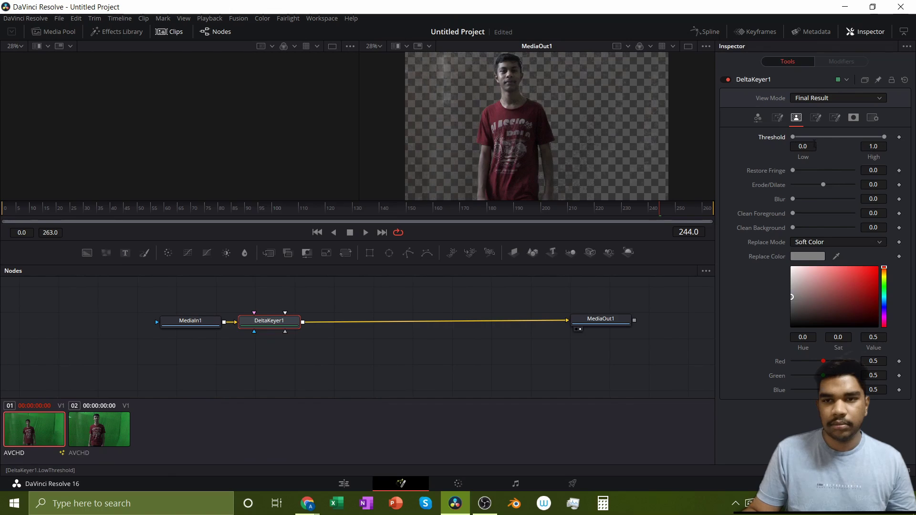
left_click_drag(795, 135, 843, 138)
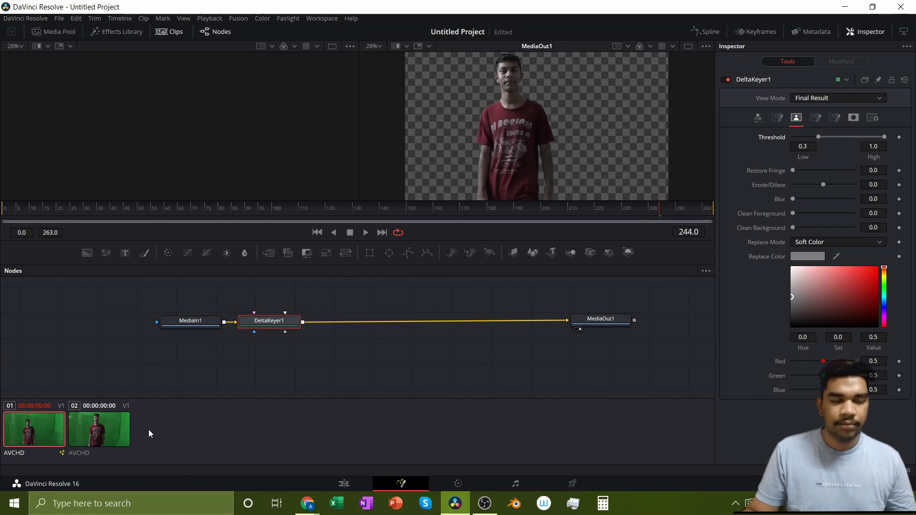
Open the second clip, 00146.MTS, and add a Delta Keyer between its MediaIn1 and MediaOut1.
left_click(111, 428)
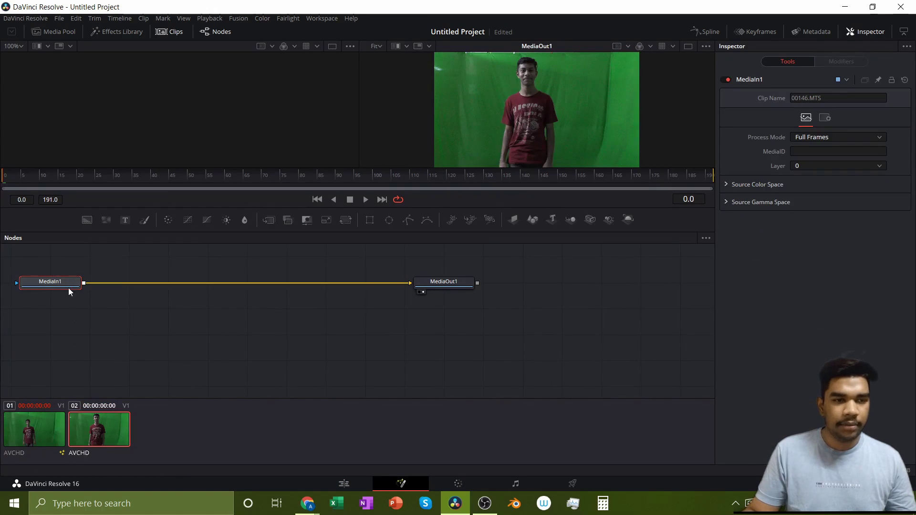
key("shift+space")
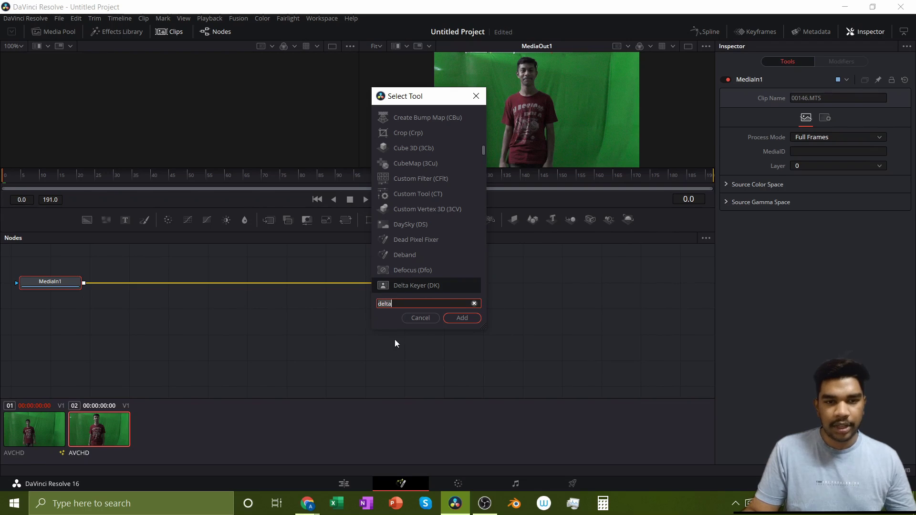
key("Return")
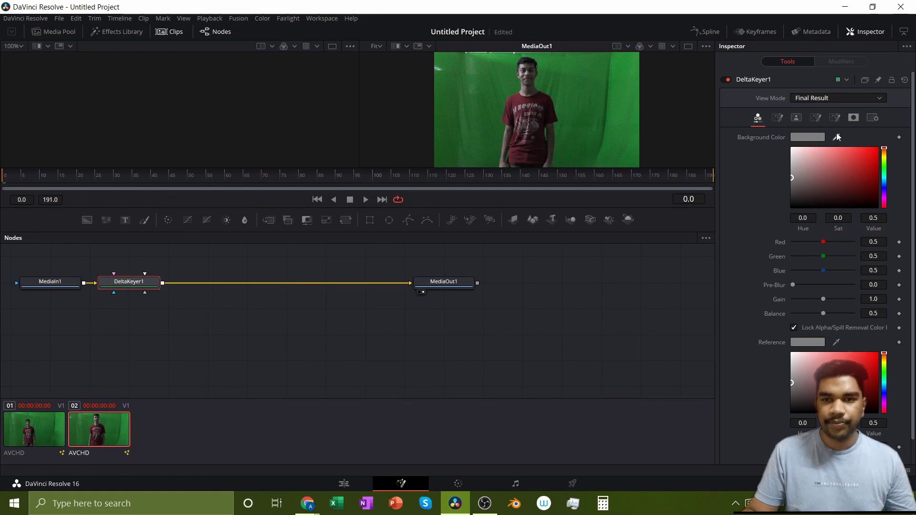
Sample the green backdrop as the second clip's key background color and set the matte's low threshold to 0.317.
left_click_drag(837, 137, 600, 91)
left_click(795, 119)
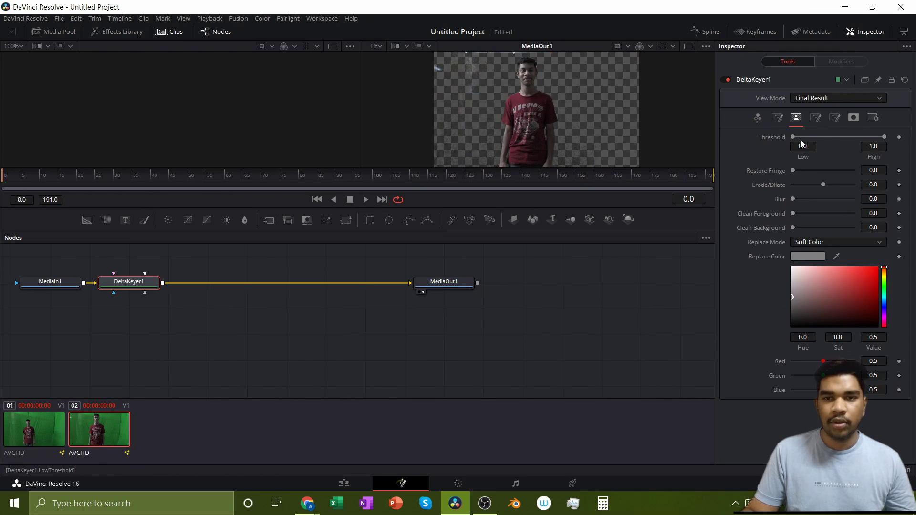
left_click_drag(793, 137, 830, 136)
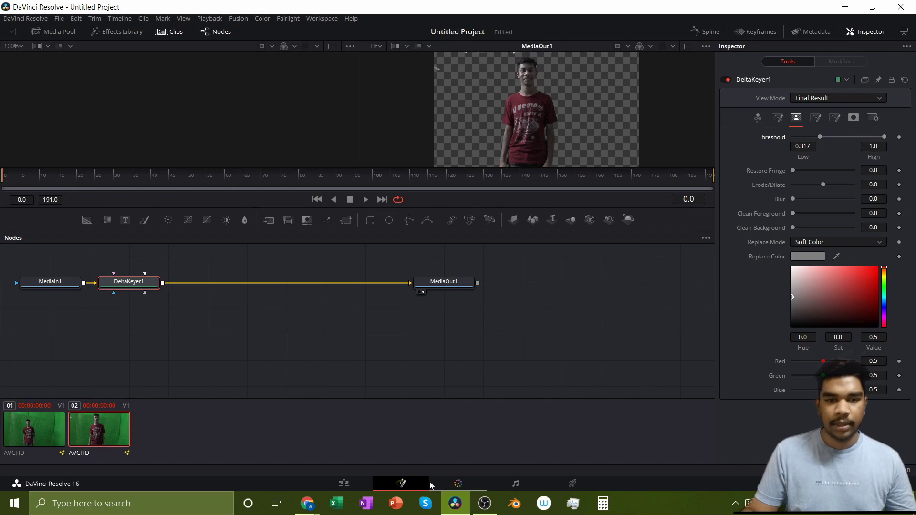
Return to the Edit page, move the playhead to the timeline start and enlarge the timeline to check the keyed first clip.
left_click(357, 482)
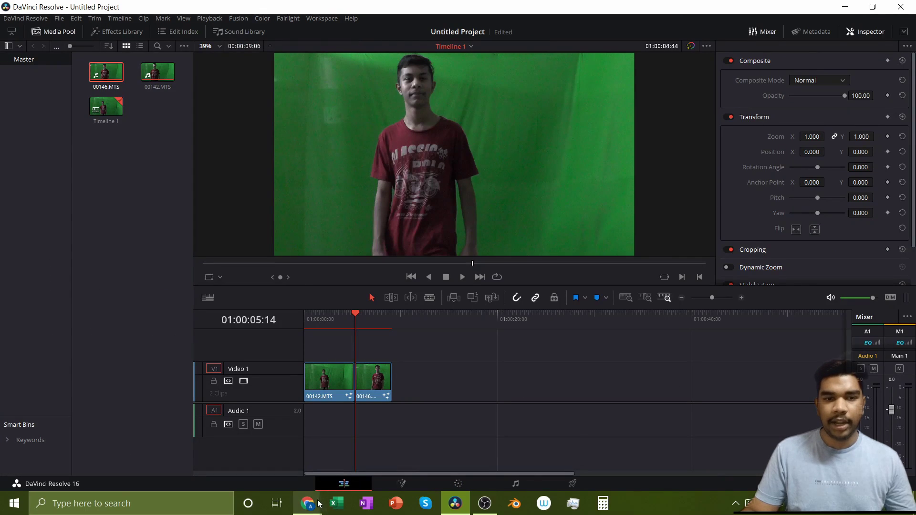
left_click(328, 319)
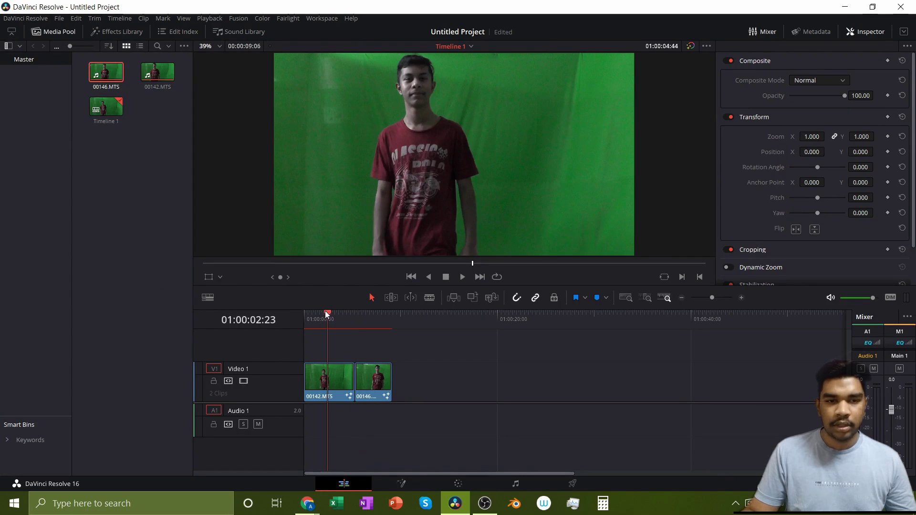
key("Home")
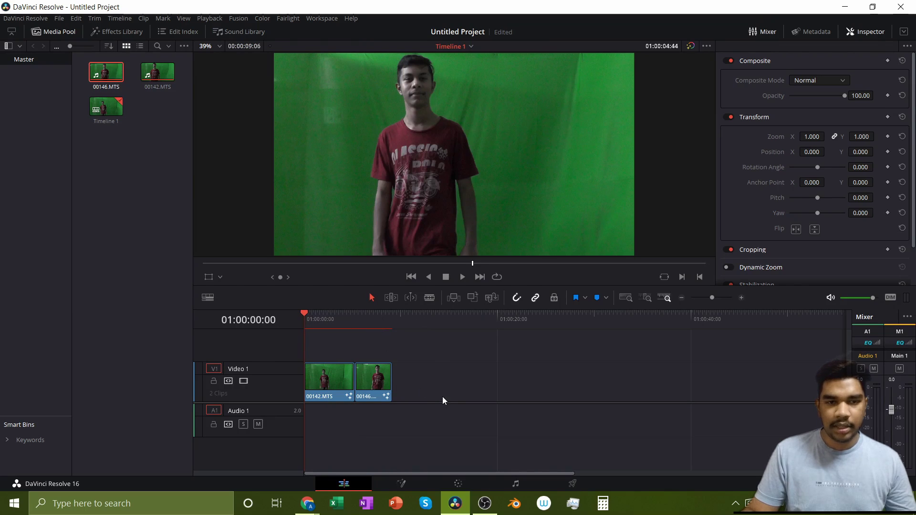
scroll(442, 401, "up", 3)
key("Down")
key("Up")
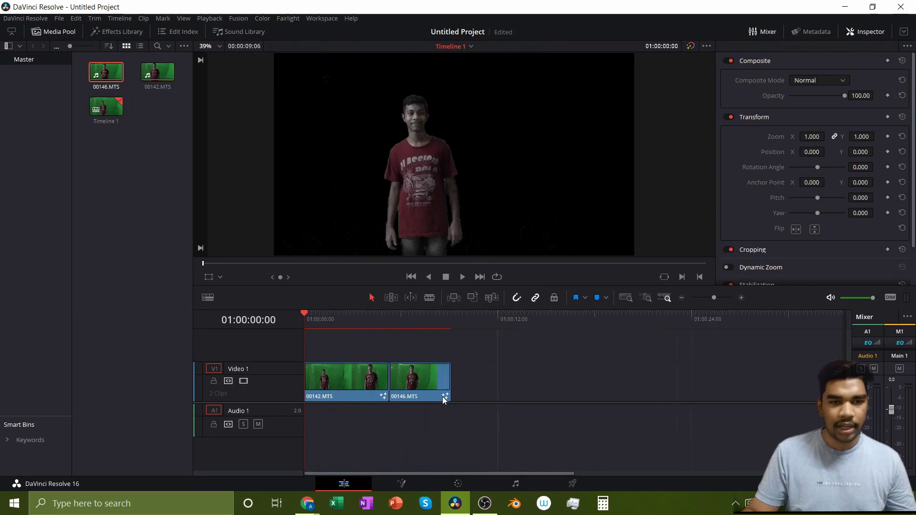
scroll(443, 396, "up", 2)
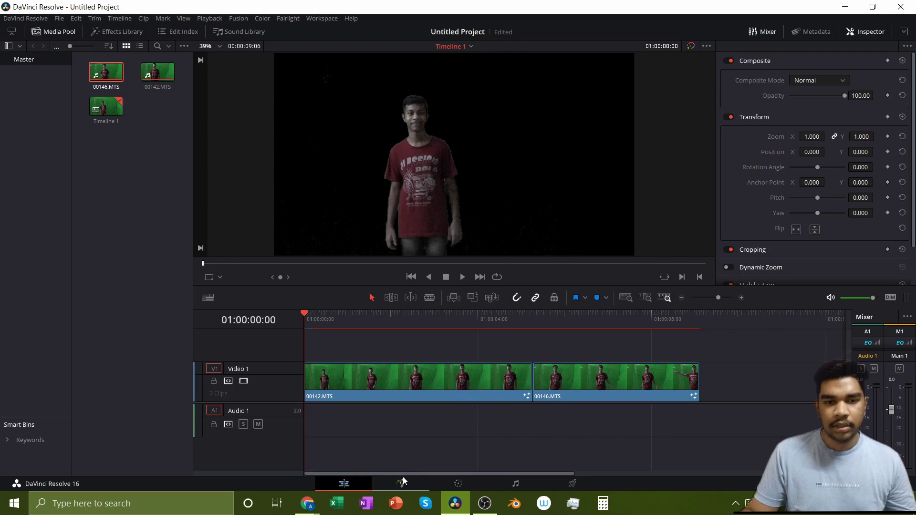
Reopen clip 00142.MTS in the Fusion page and set DeltaKeyer1's low matte threshold to 0.261.
key("shift+5")
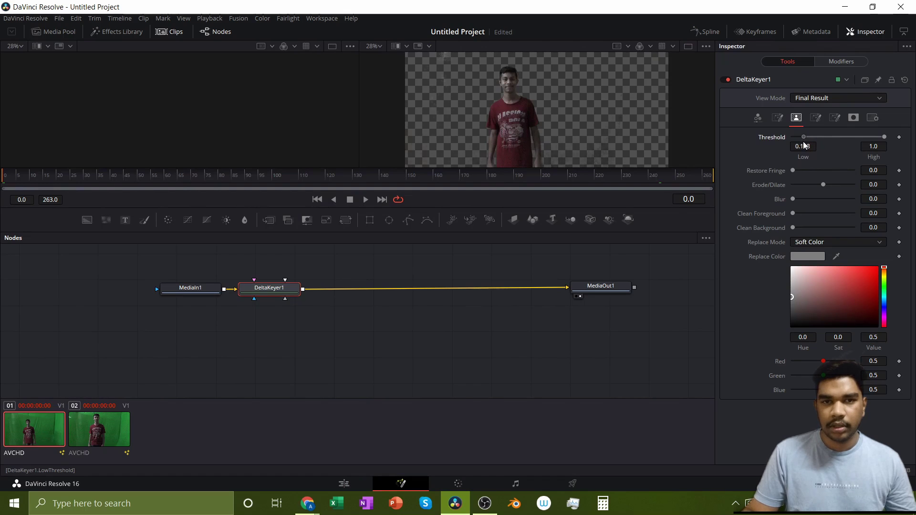
left_click_drag(803, 145, 813, 144)
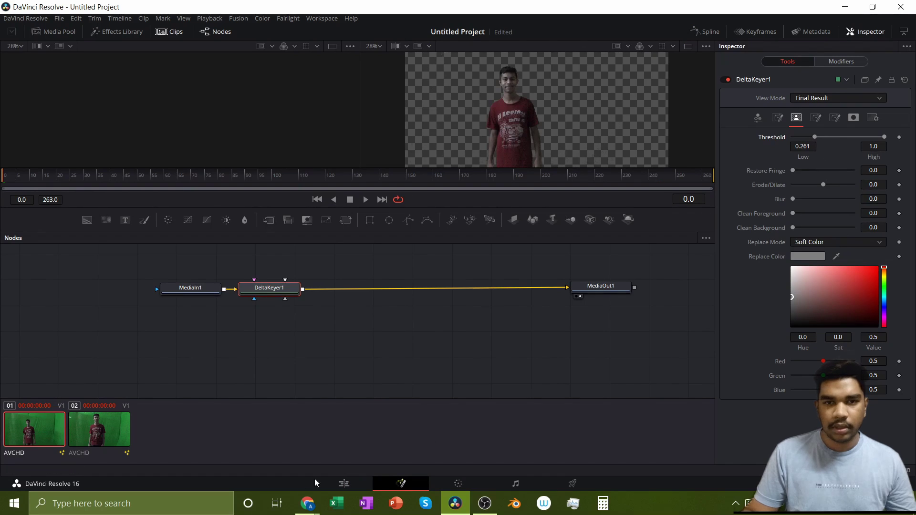
Return to the Edit page and play the timeline from its start into the second clip to check both keyed clips.
left_click(343, 483)
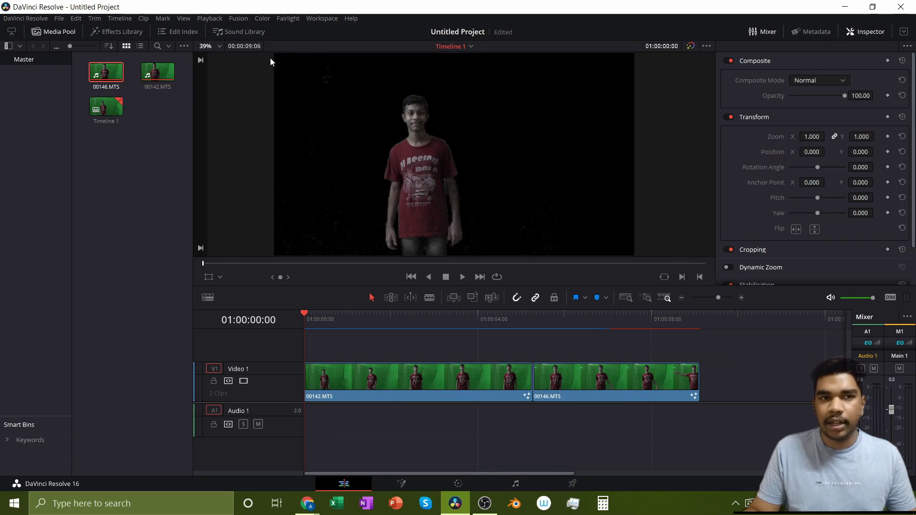
key("space")
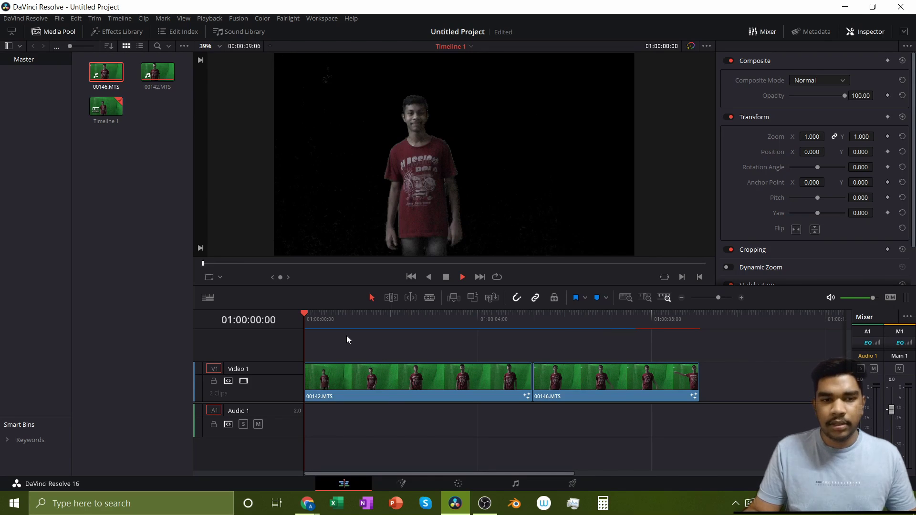
key("space")
left_click_drag(315, 320, 284, 316)
key("space")
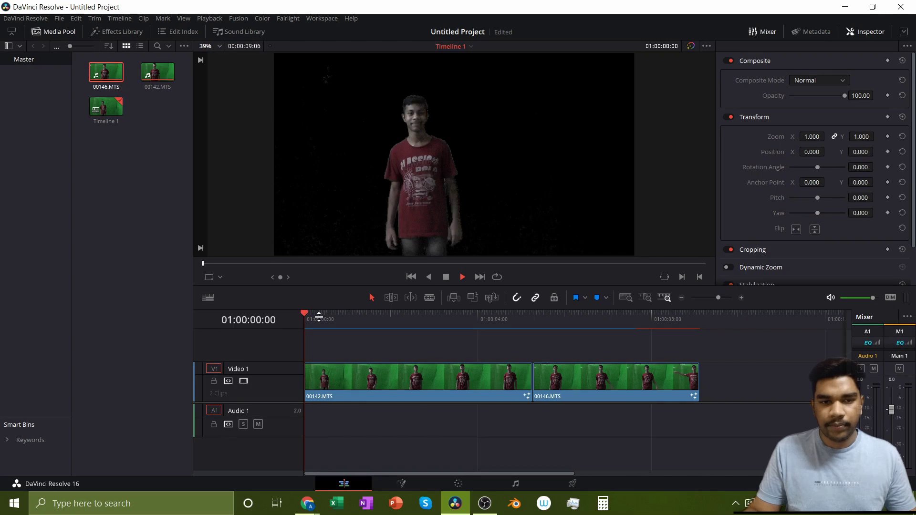
left_click_drag(305, 321, 276, 337)
key("space")
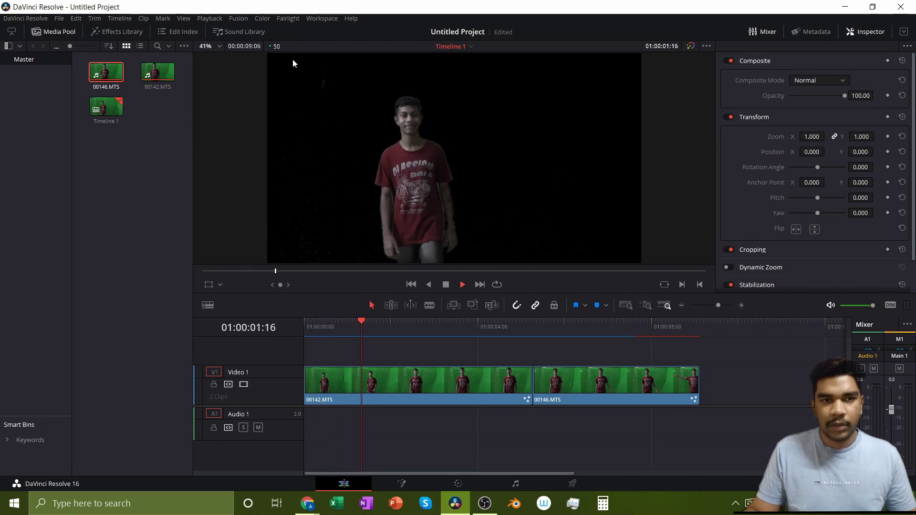
key("space")
left_click(321, 327)
left_click_drag(321, 327, 299, 324)
key("space")
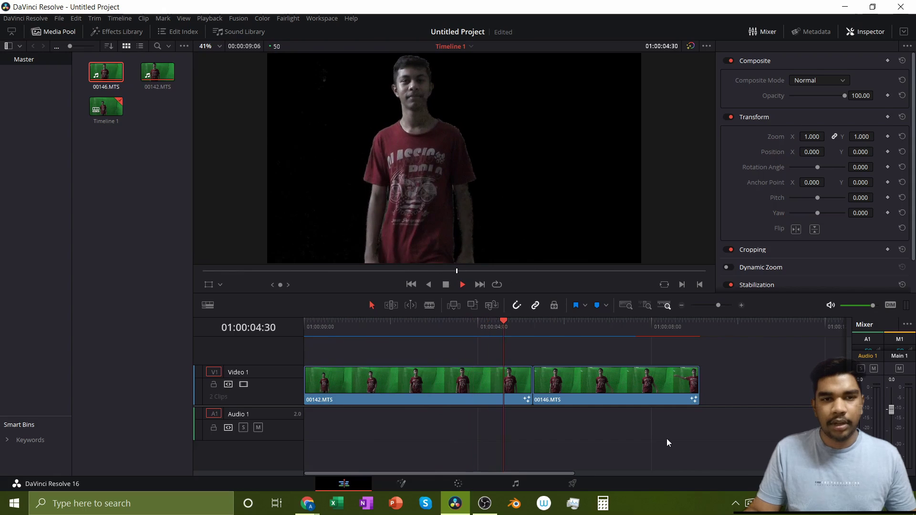
key("space")
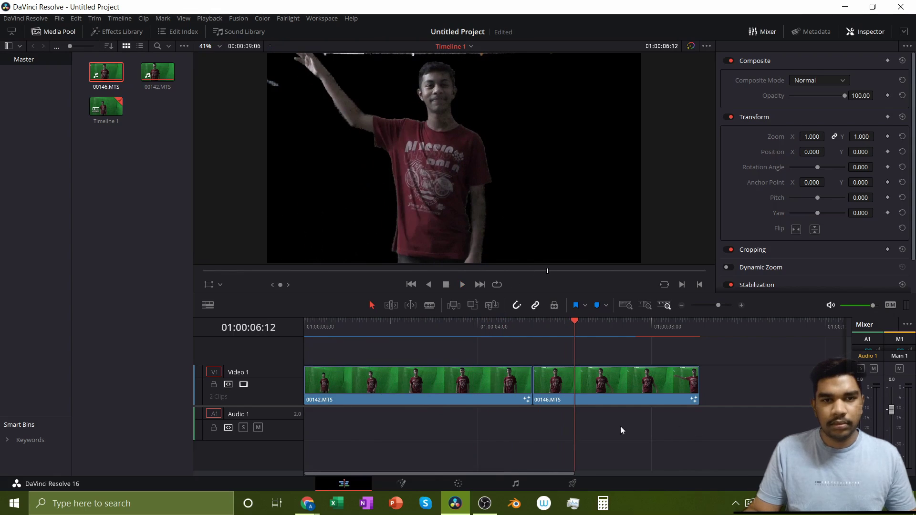
Crop the left and top edges of clip 00146.MTS to cut off the leftover backdrop remnants.
left_click(598, 383)
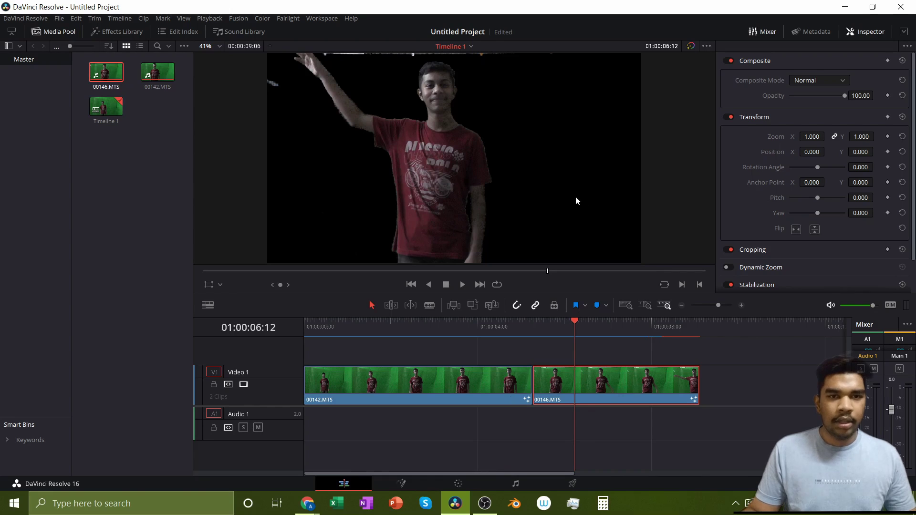
left_click(220, 284)
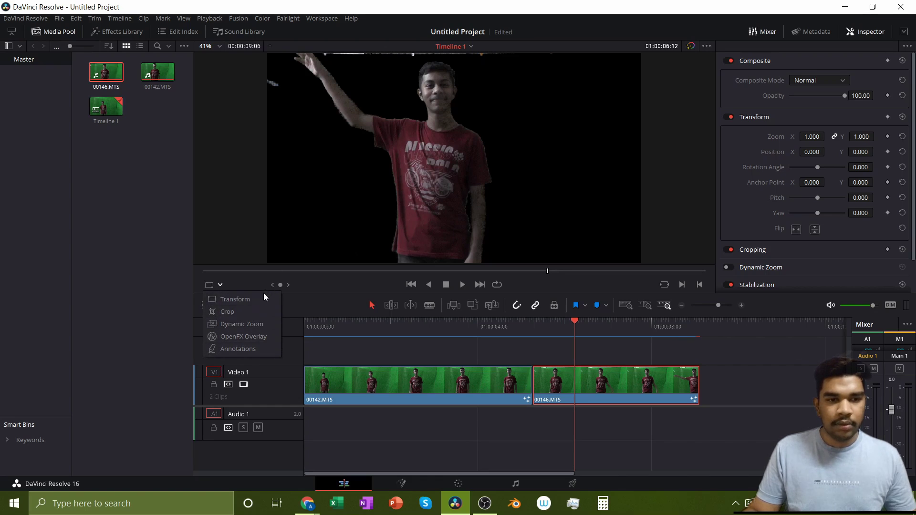
left_click(253, 312)
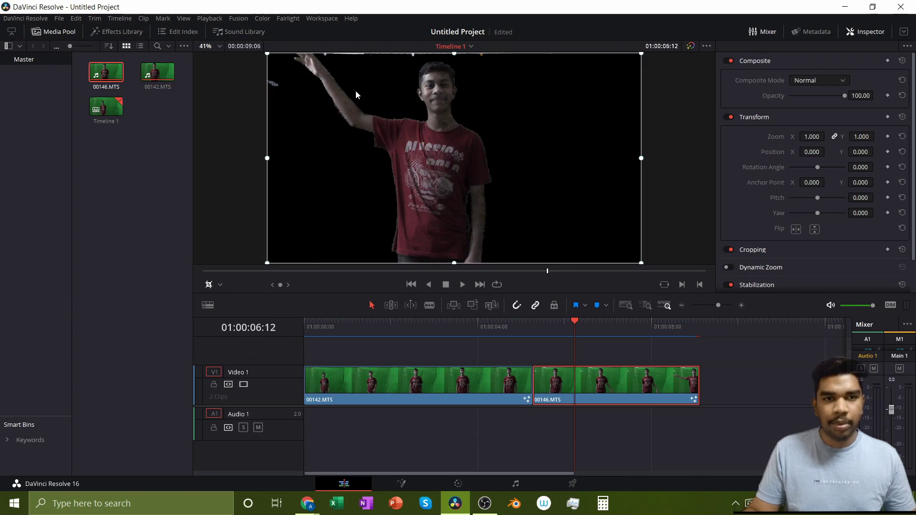
left_click(207, 284)
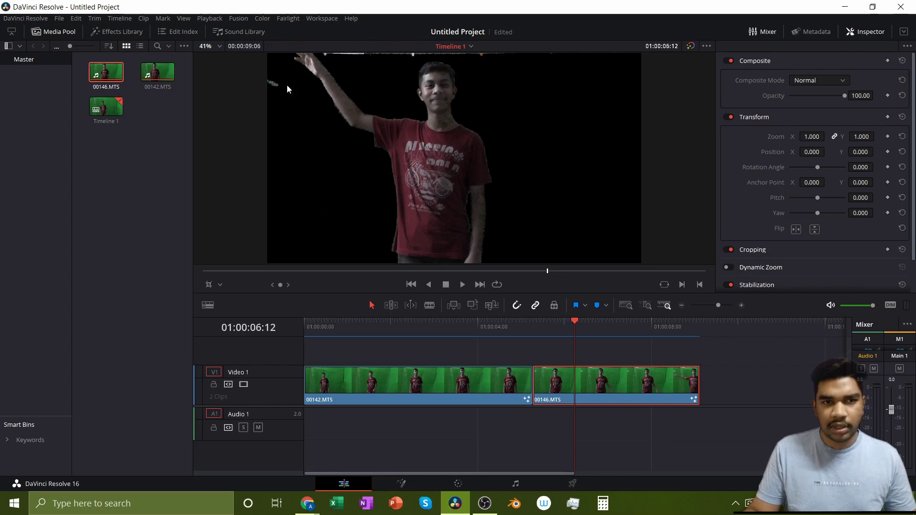
left_click(208, 285)
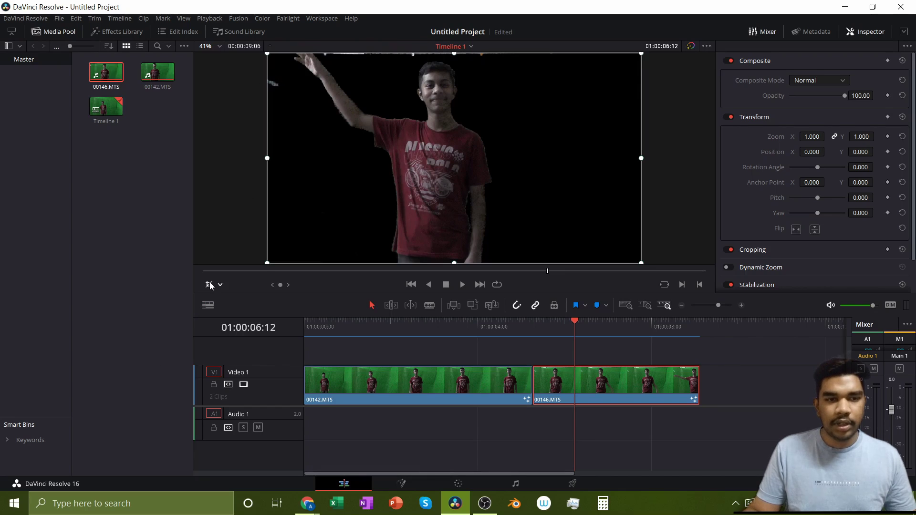
left_click_drag(267, 158, 284, 159)
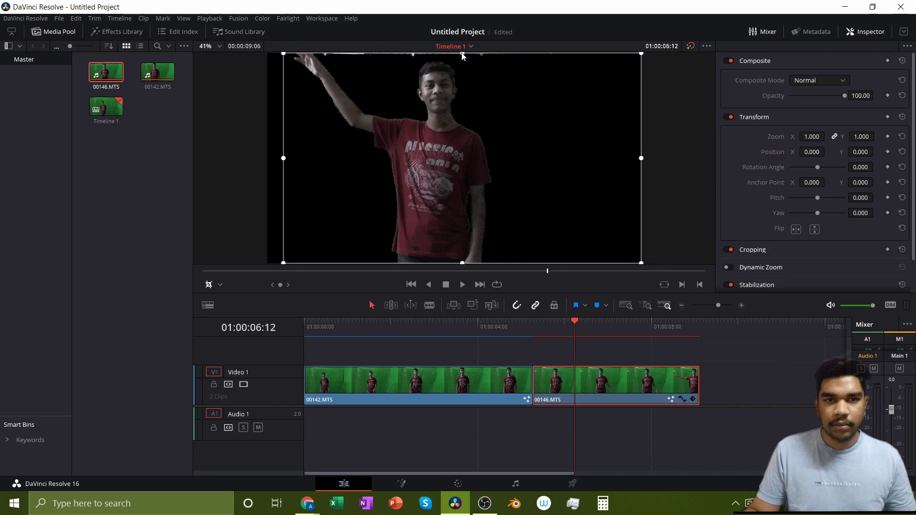
left_click_drag(461, 56, 464, 63)
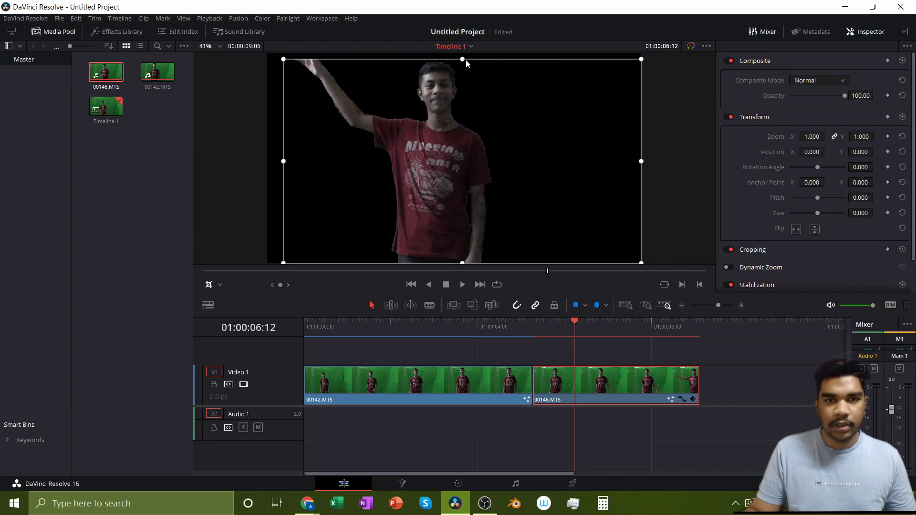
left_click_drag(462, 59, 463, 57)
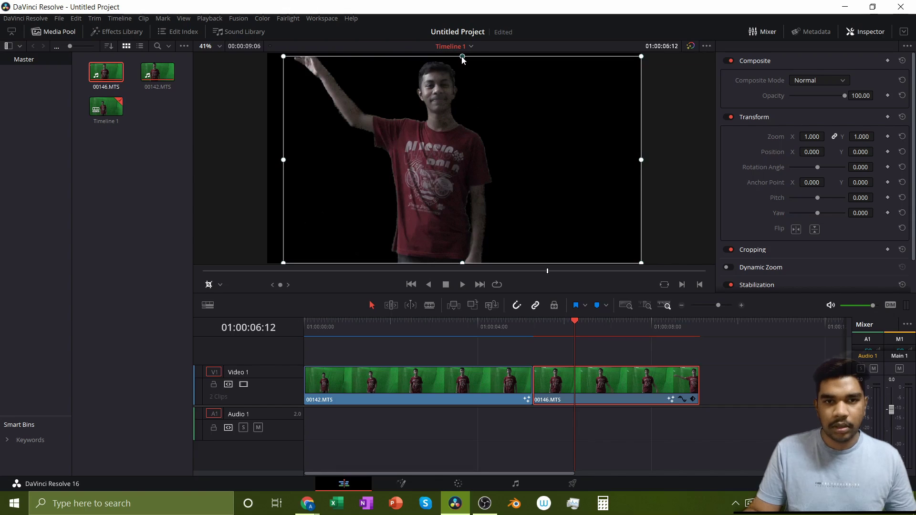
left_click(213, 285)
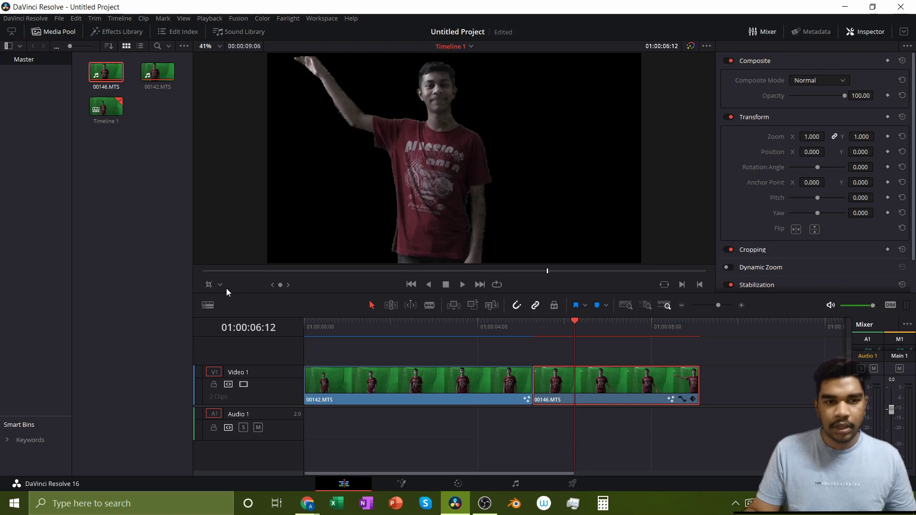
Try resizing clip 00146.MTS with the Transform overlay, scaling it proportionally and along single axes to zoom 0.687 by 0.620.
left_click(220, 285)
left_click(229, 300)
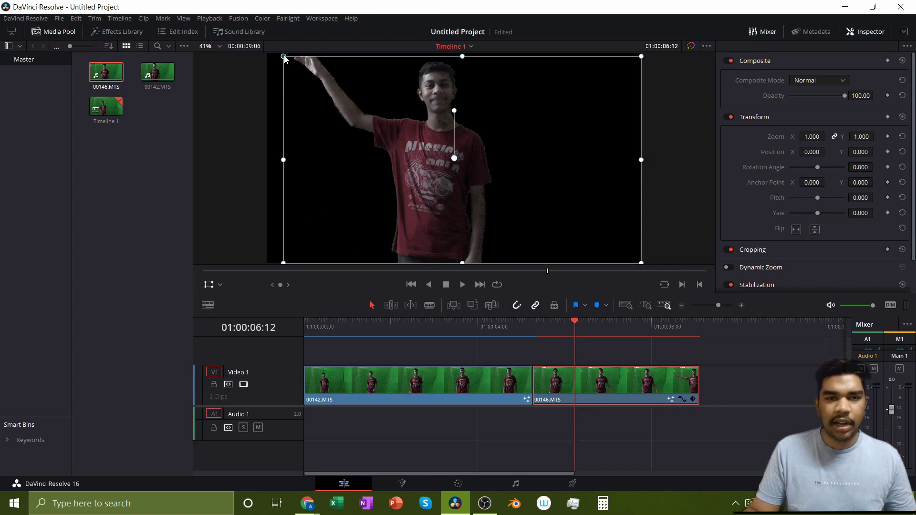
left_click_drag(284, 57, 382, 89)
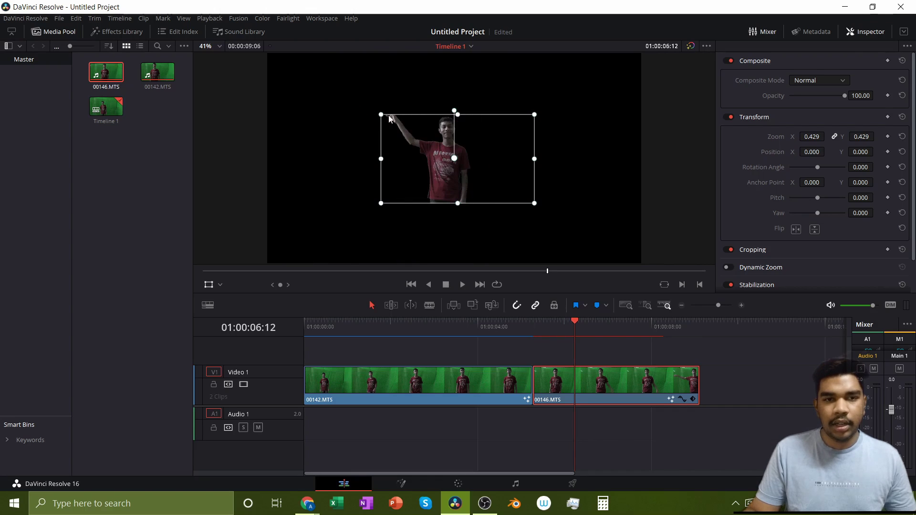
left_click_drag(381, 115, 313, 52)
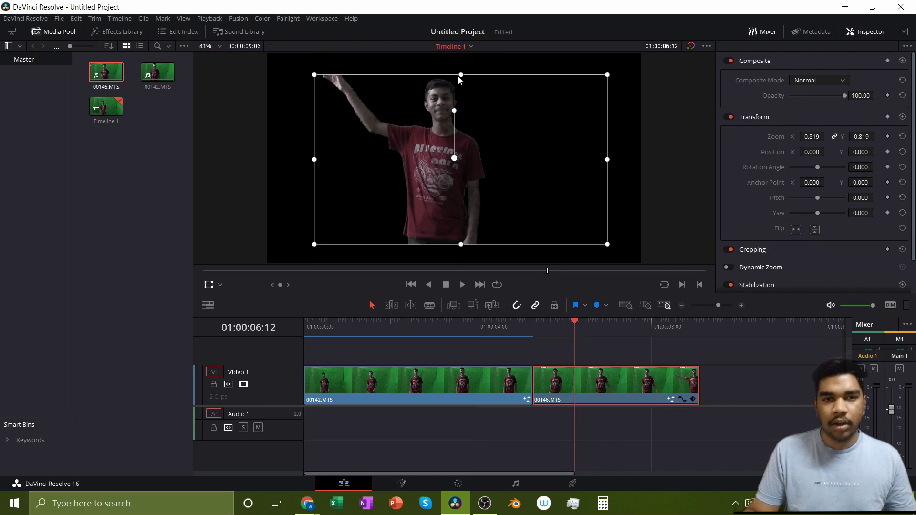
mouse_move(460, 75)
left_mouse_down()
mouse_move(462, 92)
mouse_move(459, 72)
left_mouse_up()
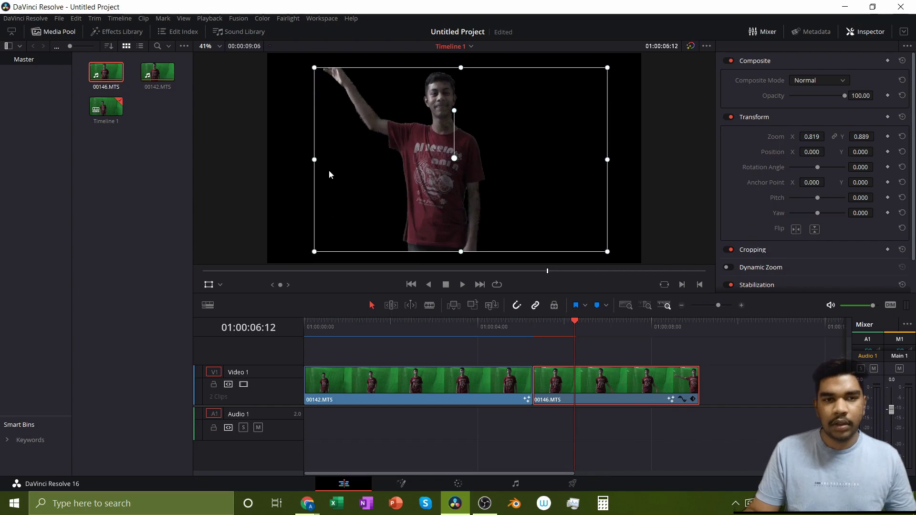
left_click_drag(317, 162, 335, 159)
left_click_drag(459, 68, 457, 80)
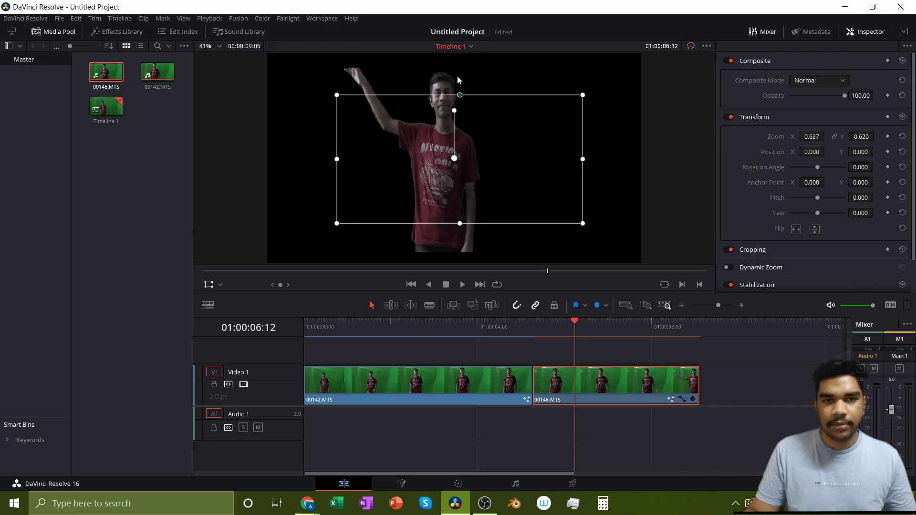
Undo all the resizing and cropping done to clip 00146.MTS.
key("ctrl+z")
key("ctrl+z")
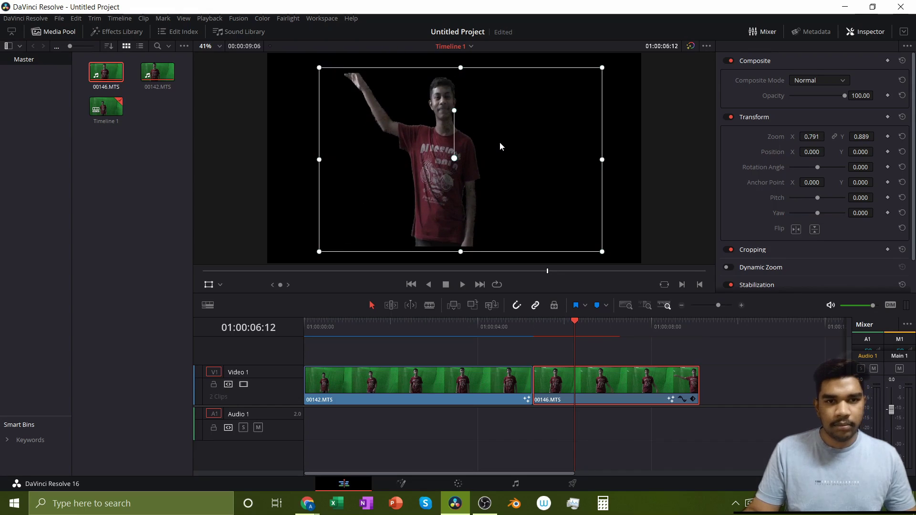
key("ctrl+z")
key("ctrl+z")
key("ctrl+z")
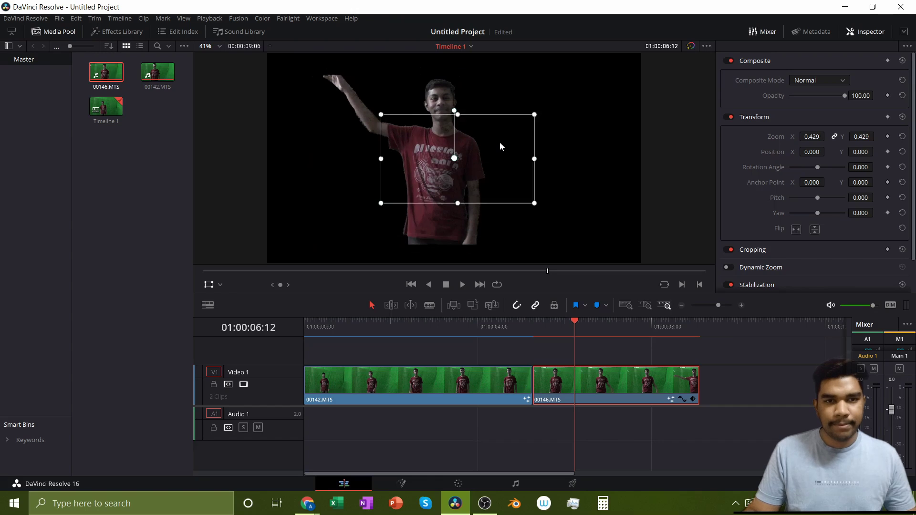
key("ctrl+z")
key("ctrl+z")
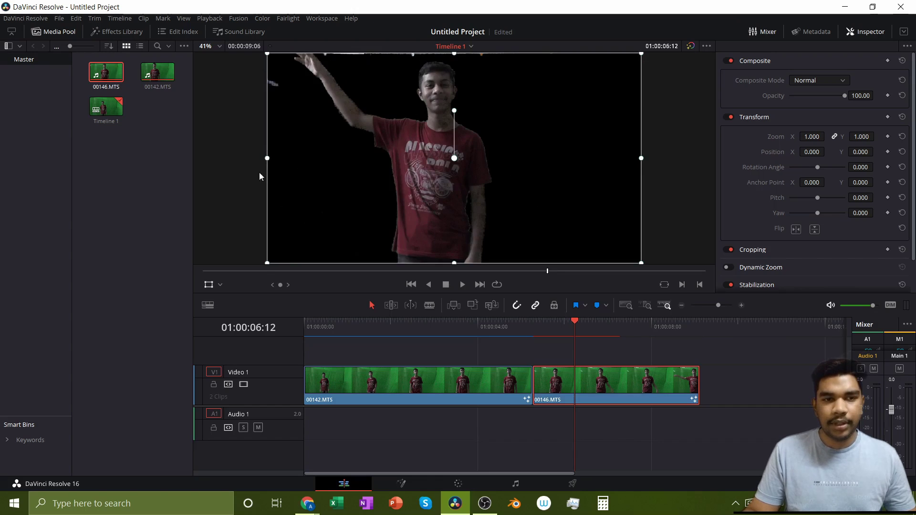
Crop a narrow strip off the left edge and a thin strip off the top edge of clip 00146.MTS.
left_click(220, 285)
left_click(223, 313)
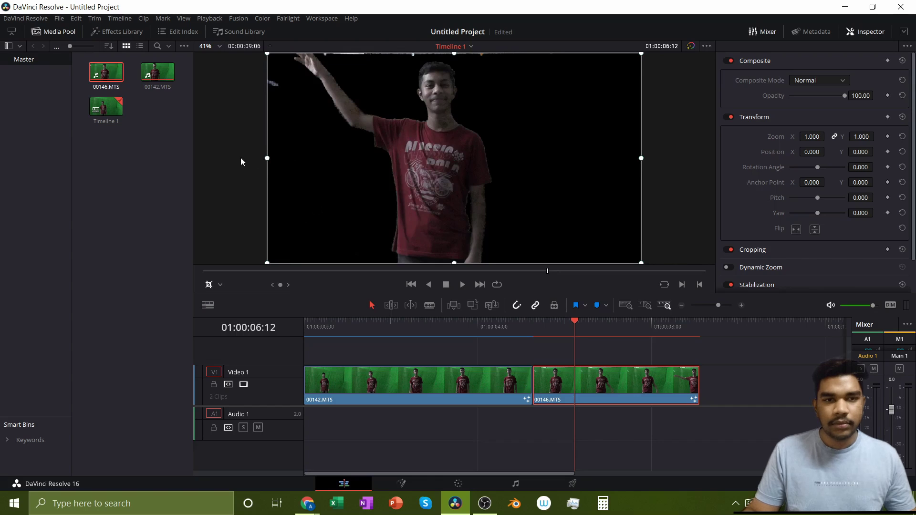
left_click_drag(267, 158, 283, 161)
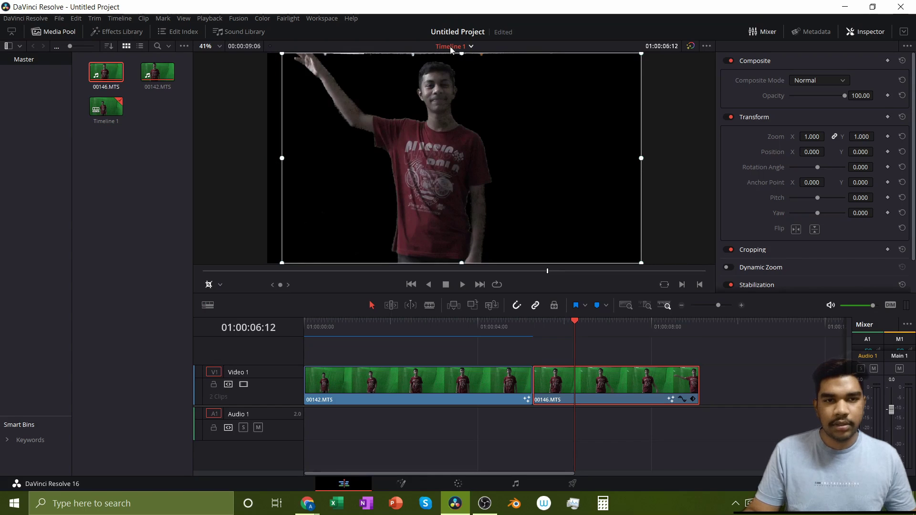
left_click_drag(460, 57, 463, 59)
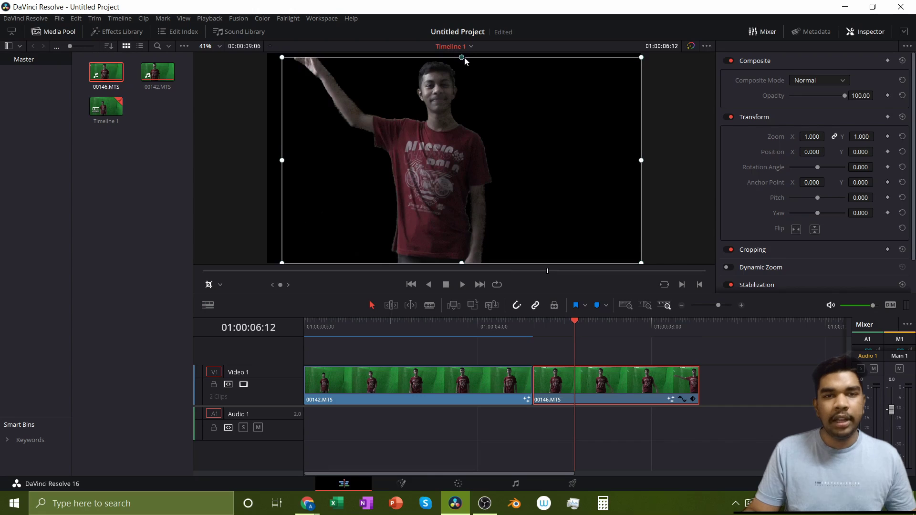
left_click(210, 286)
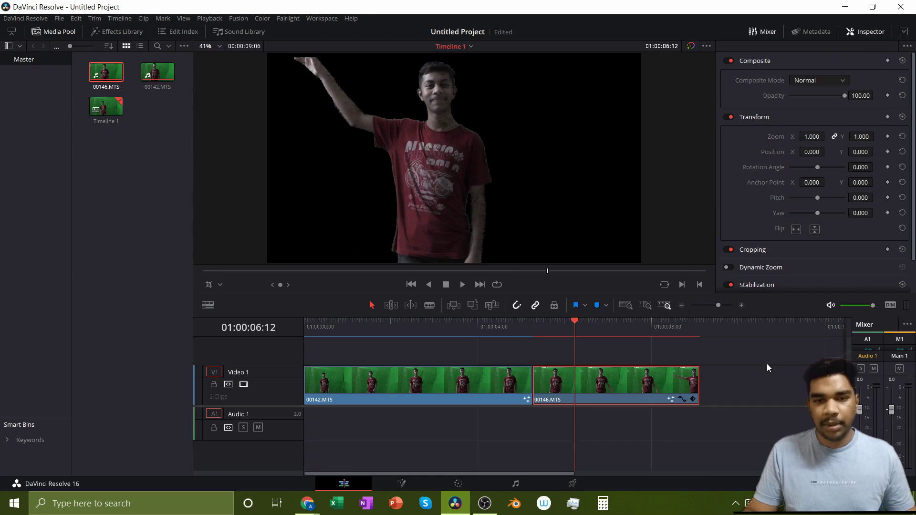
Play the cropped second clip to check how the crop affects the waving arm, and return the playhead to the timeline start.
left_click_drag(517, 327, 298, 344)
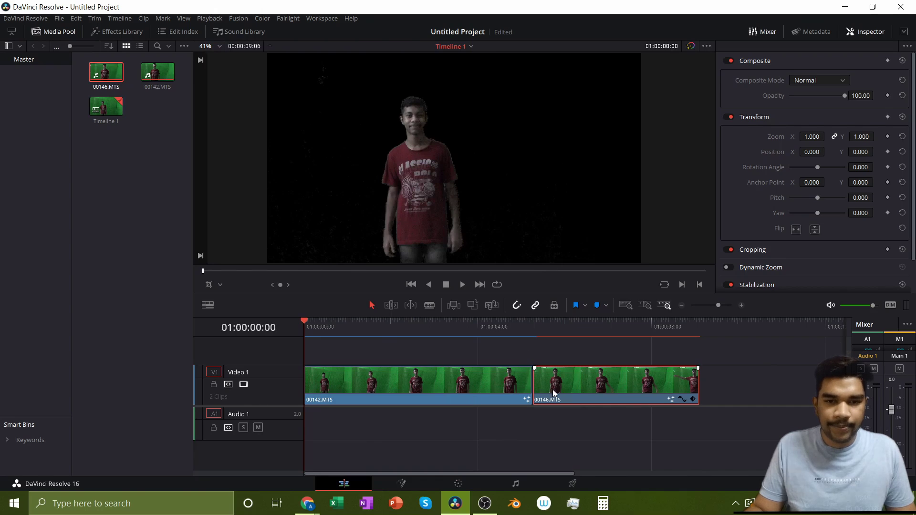
left_click(532, 324)
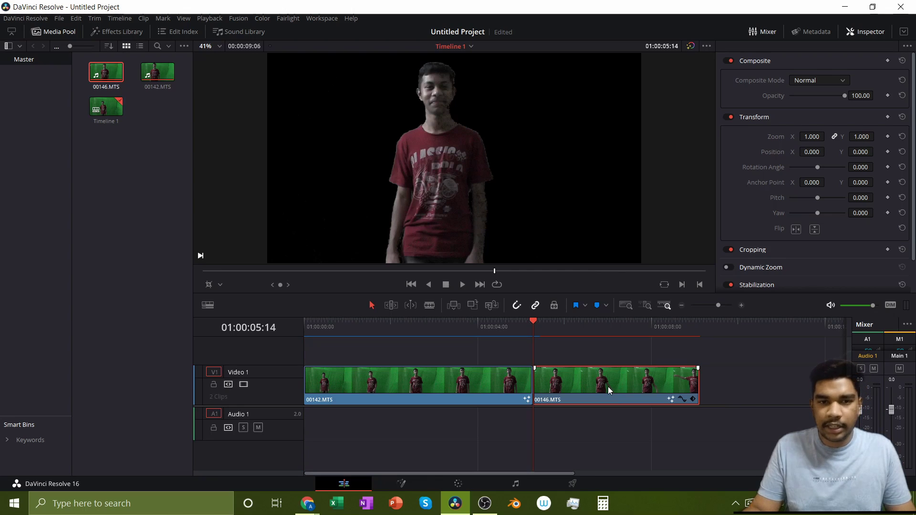
key("space")
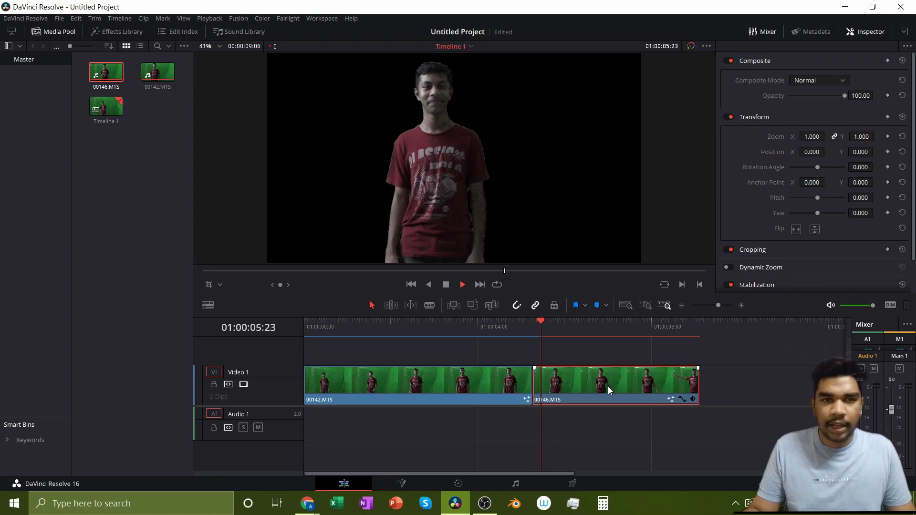
key("space")
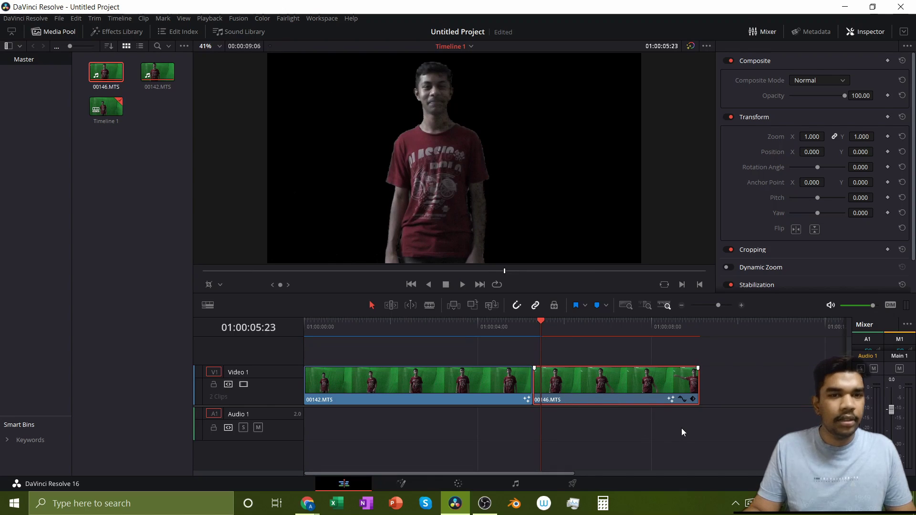
left_click(536, 318)
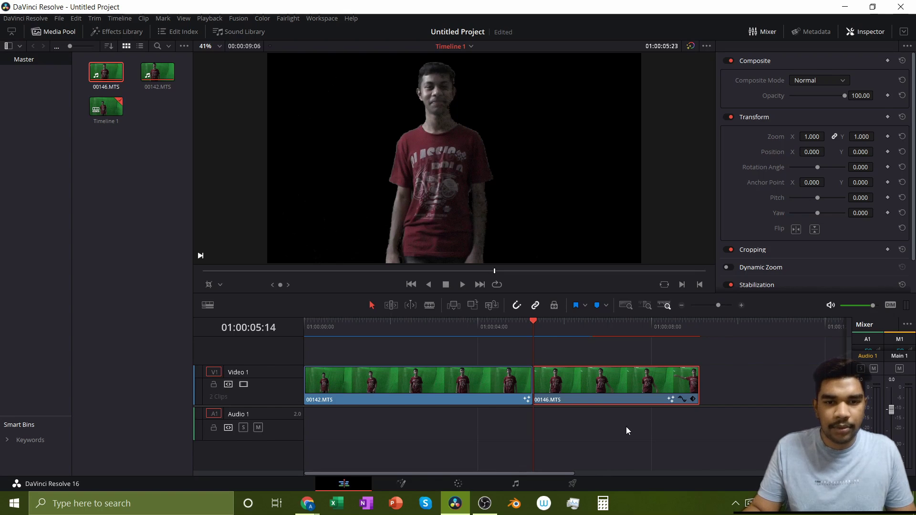
key("space")
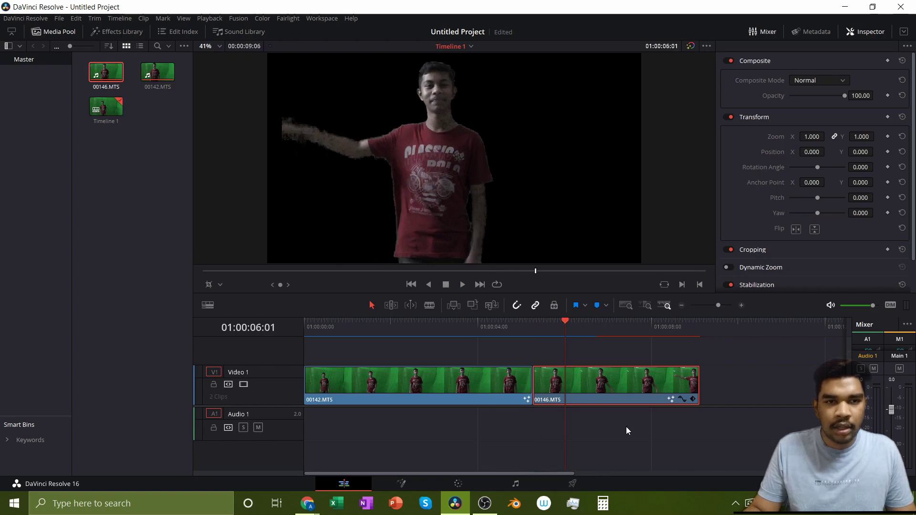
key("space")
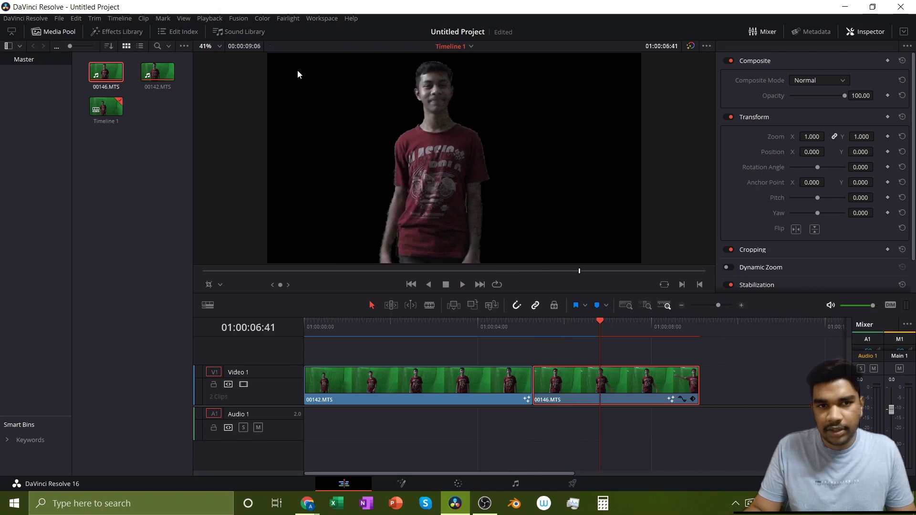
left_click(576, 327)
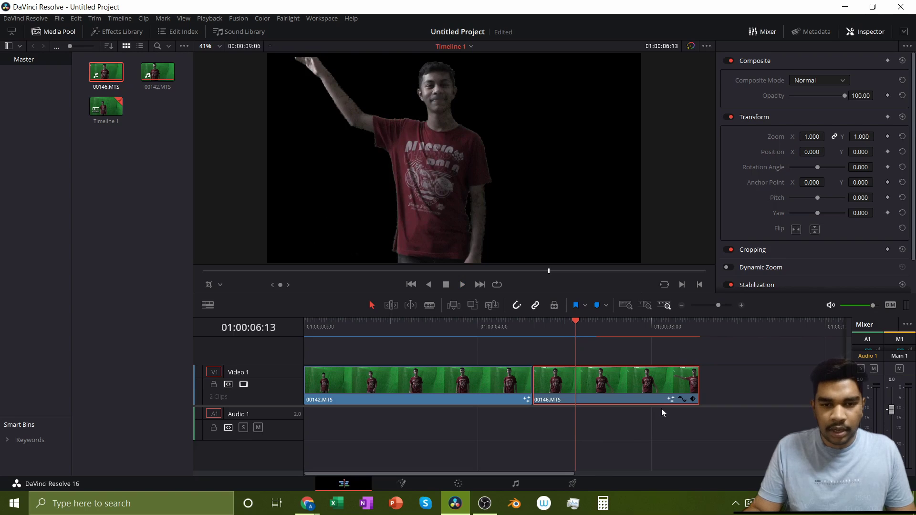
left_click_drag(503, 322, 286, 328)
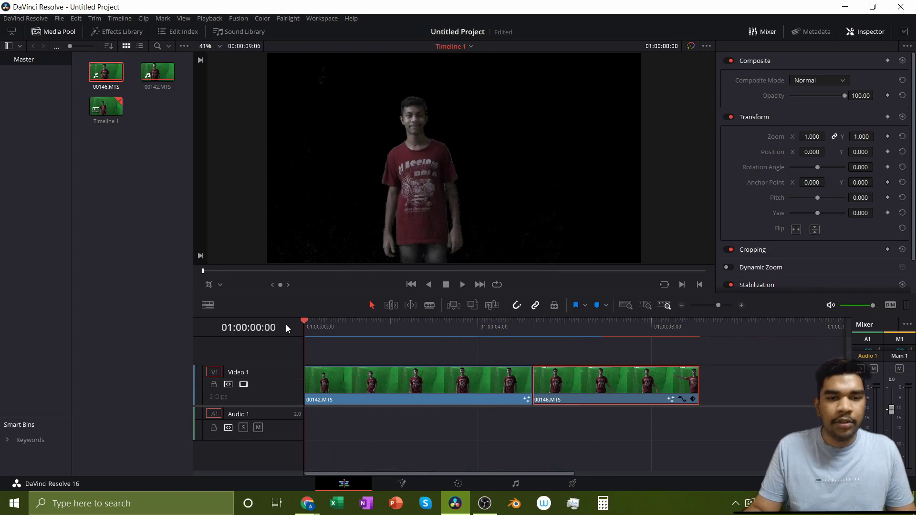